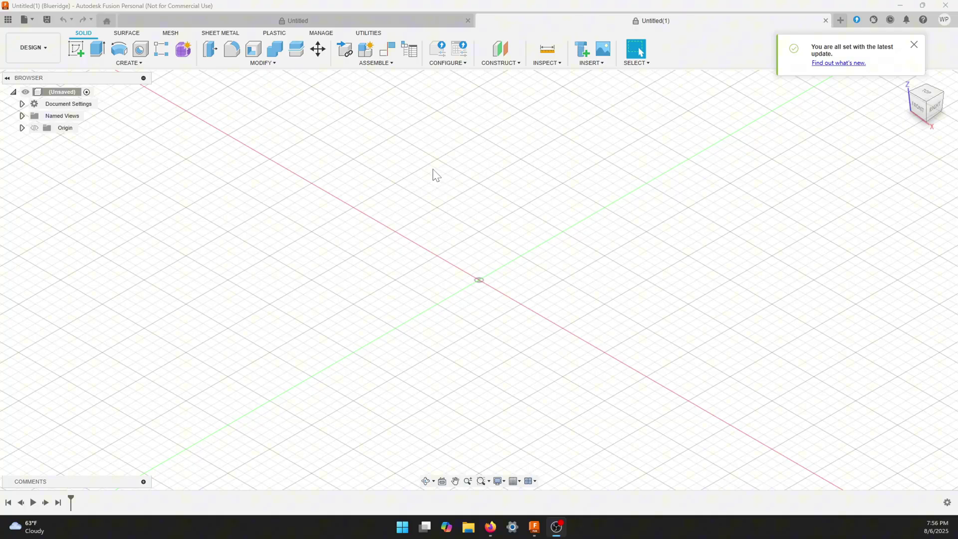
Step: Sketch a rectangle 200 mm wide and 100 mm high, centred on the origin of the horizontal XY plane
left_click(76, 49)
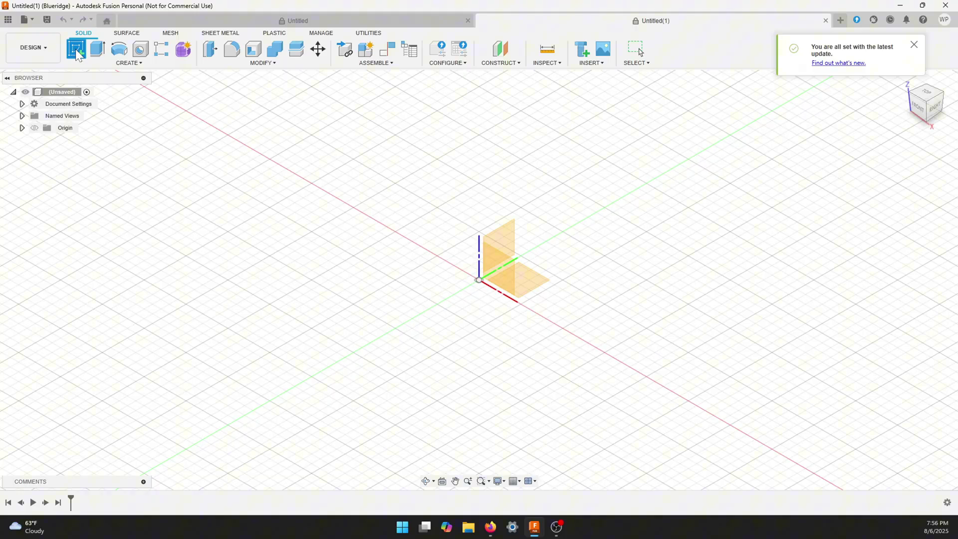
left_click(530, 286)
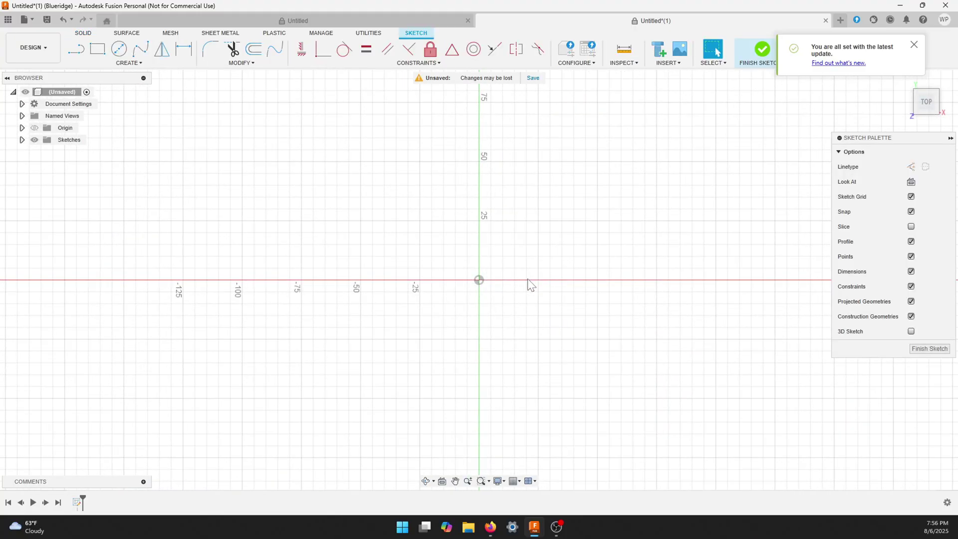
left_click(102, 56)
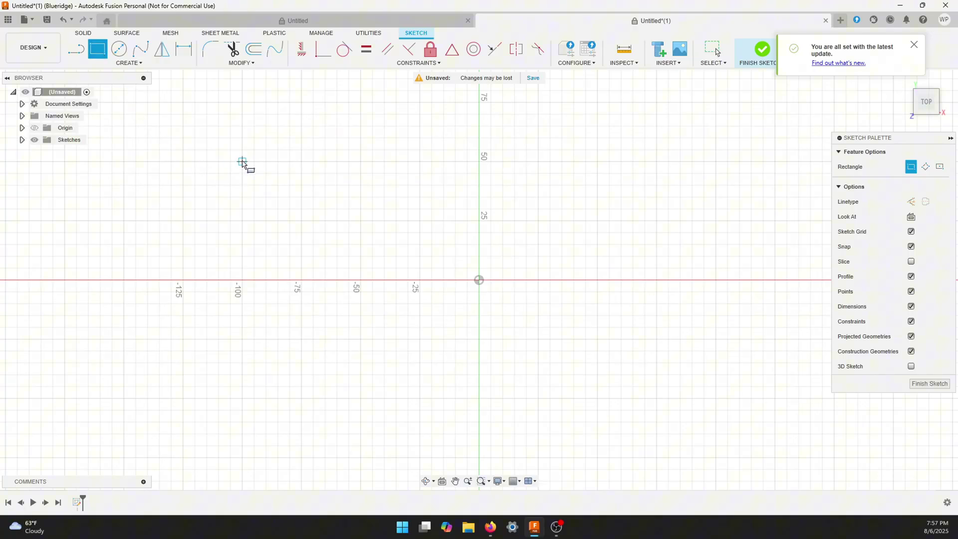
left_click(242, 162)
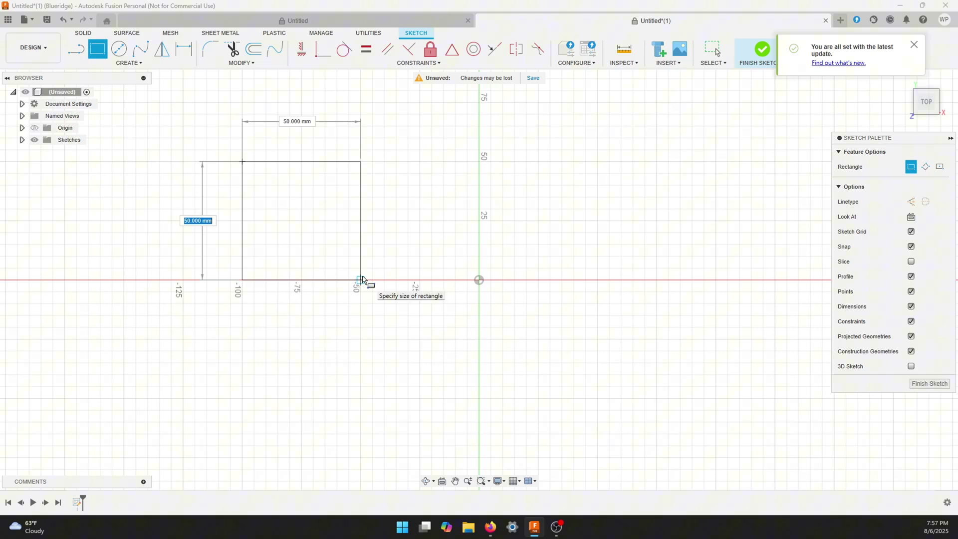
type("100")
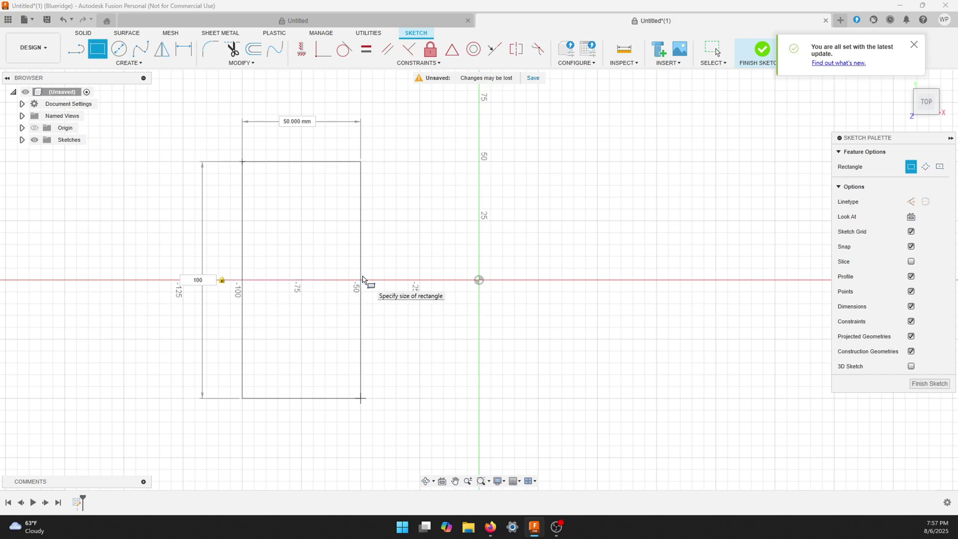
key("Tab")
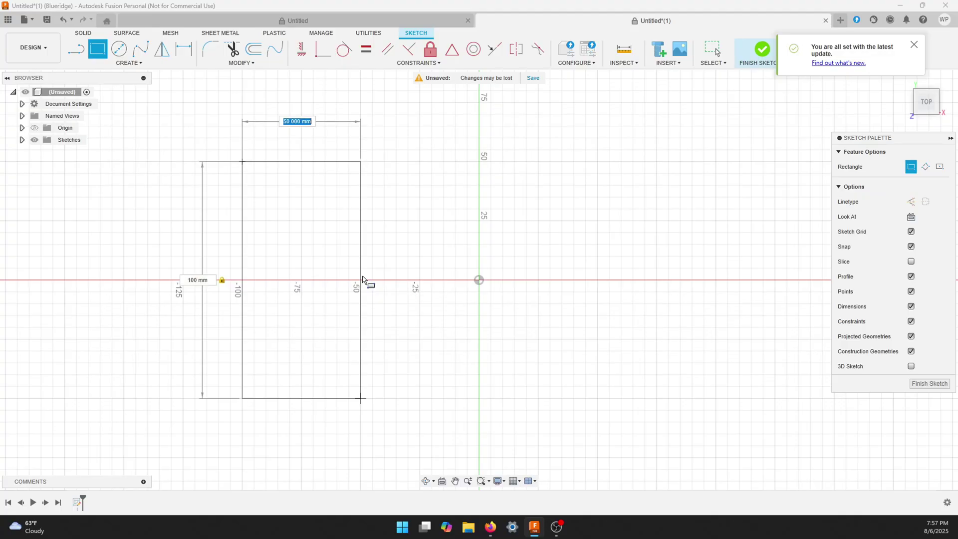
type("200")
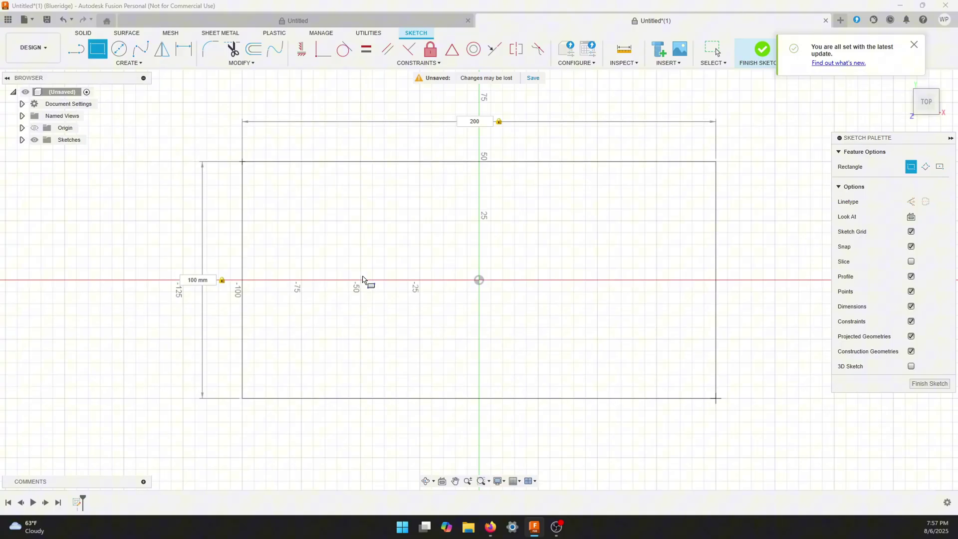
key("Return")
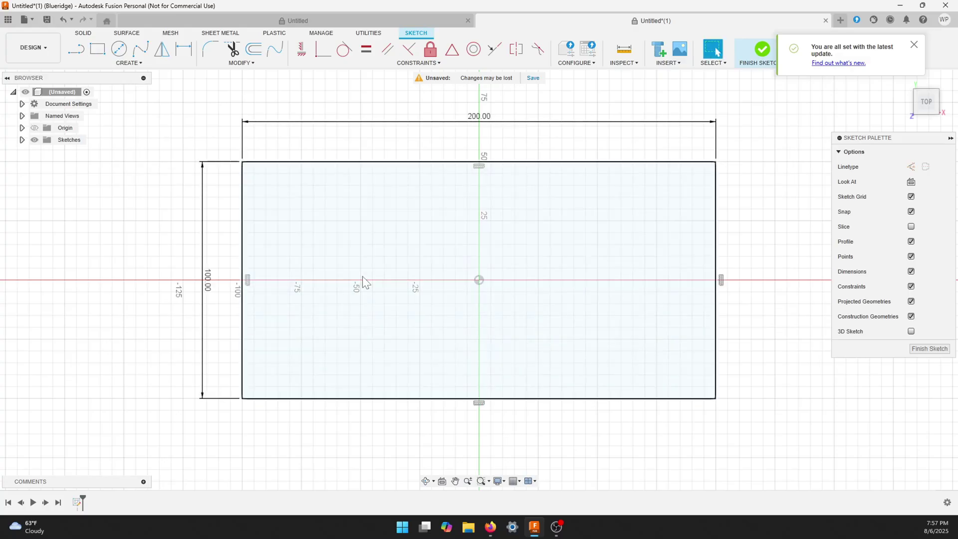
Step: Extrude the rectangular profile 5 mm upward as a new body to form the base plate
left_click(391, 253)
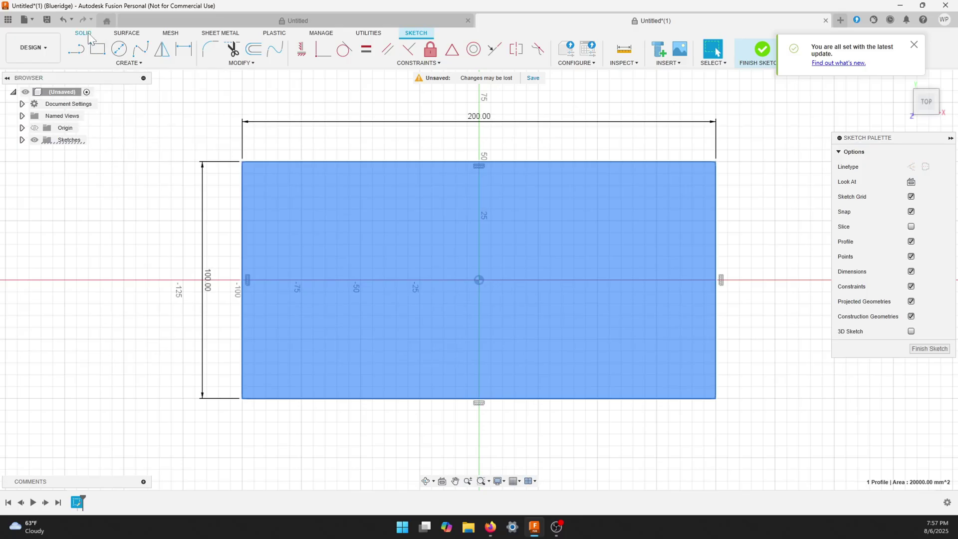
left_click(83, 33)
left_click(100, 50)
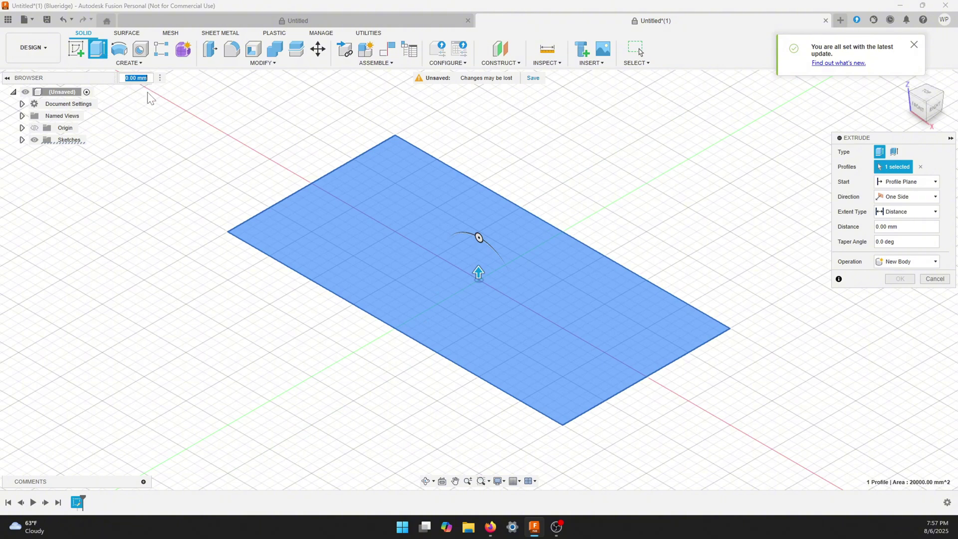
type("5")
key("Return")
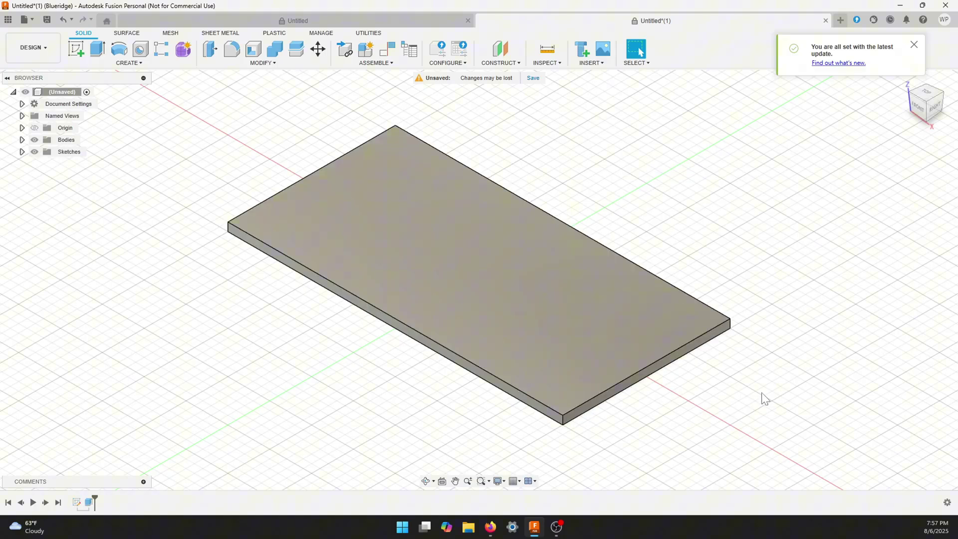
mouse_move(763, 394)
middle_mouse_down("shift")
mouse_move(762, 370)
mouse_move(770, 390)
middle_mouse_up("shift")
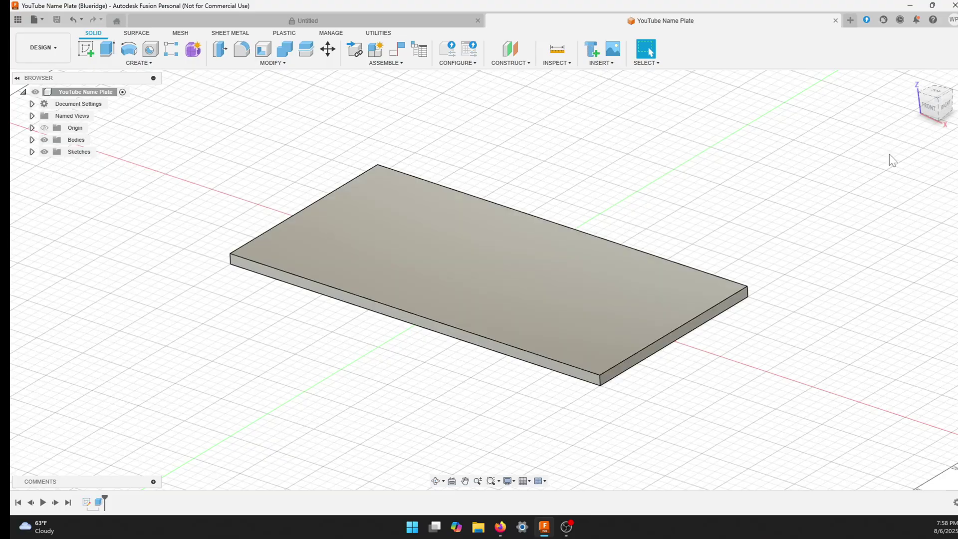
Step: Sketch a rectangle about 190 by 90 mm on the plate's top face, inset about 5 mm from its edges
left_click(937, 94)
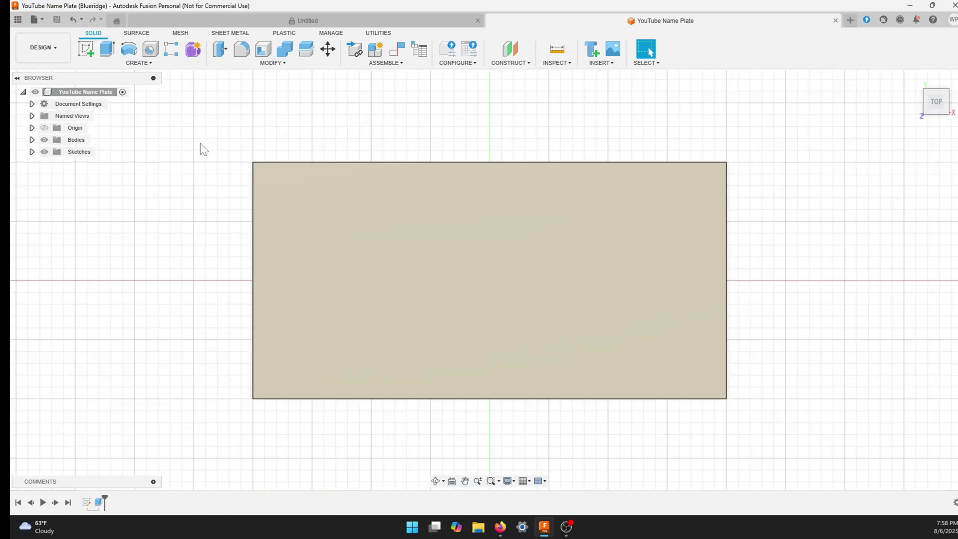
left_click(86, 48)
left_click(425, 254)
key("r")
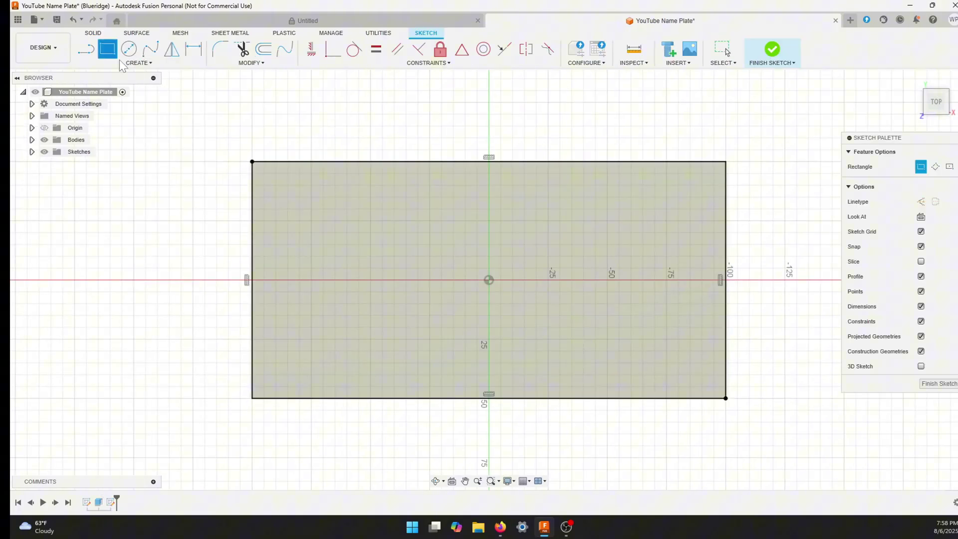
left_click(264, 174)
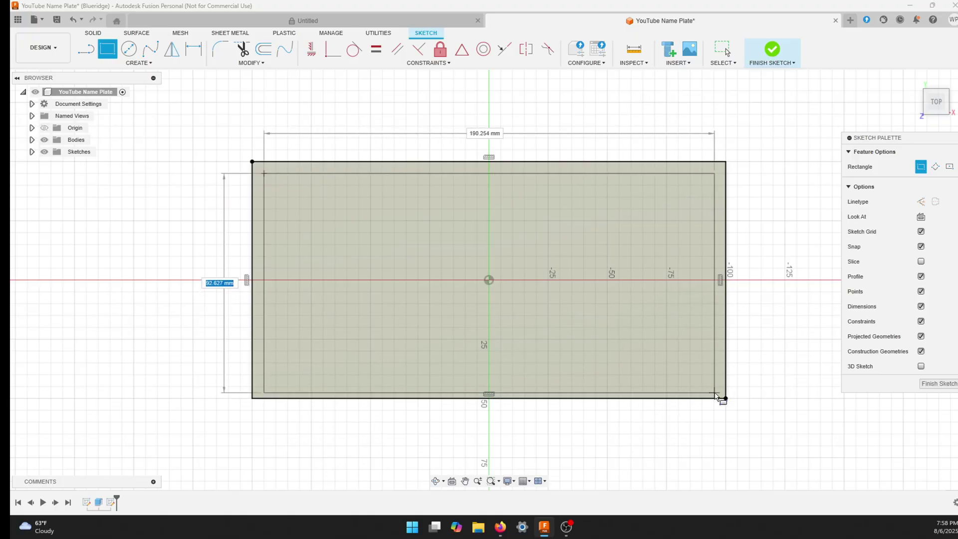
left_click(714, 387)
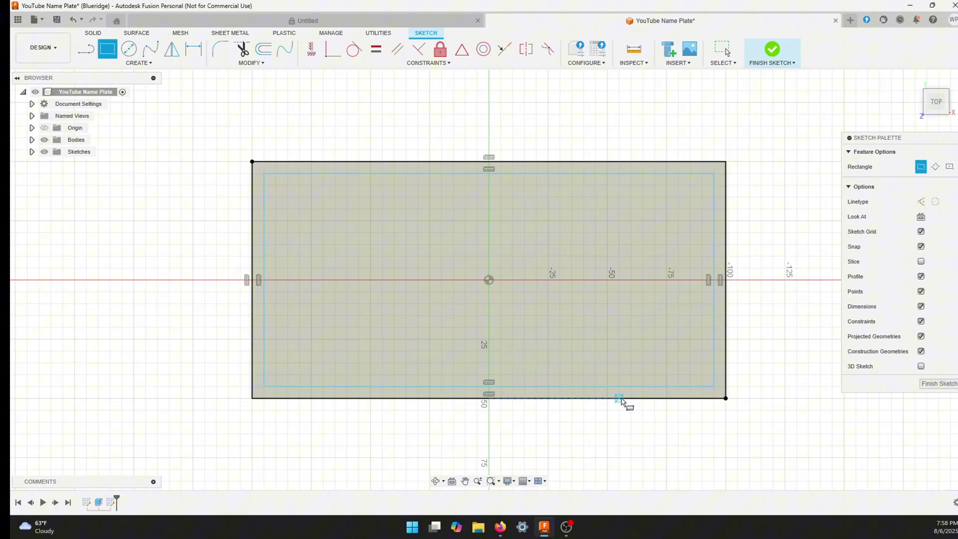
key("Escape")
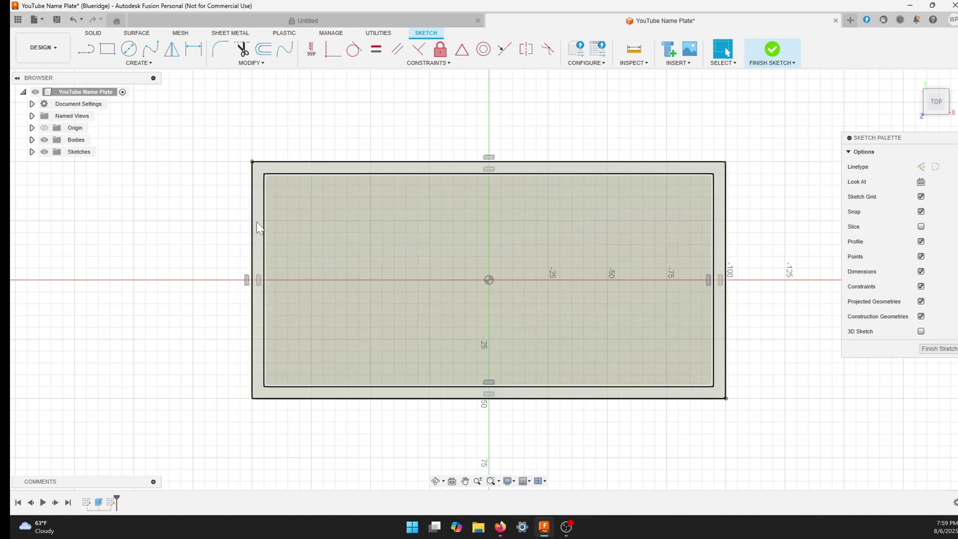
Step: Extrude the border profile between the two rectangles 3 mm to form a raised rim around the plate
left_click(259, 227)
left_click(93, 33)
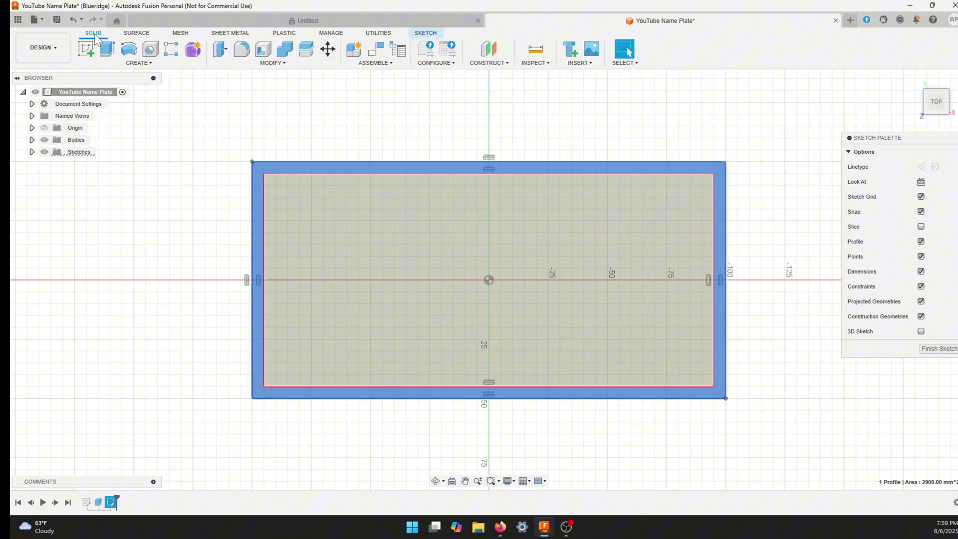
left_click(108, 52)
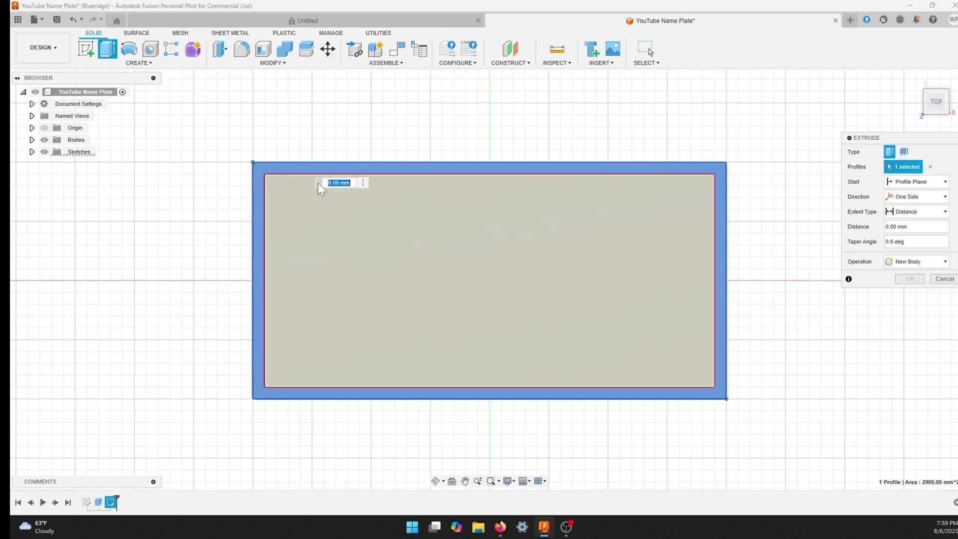
type("3")
key("Return")
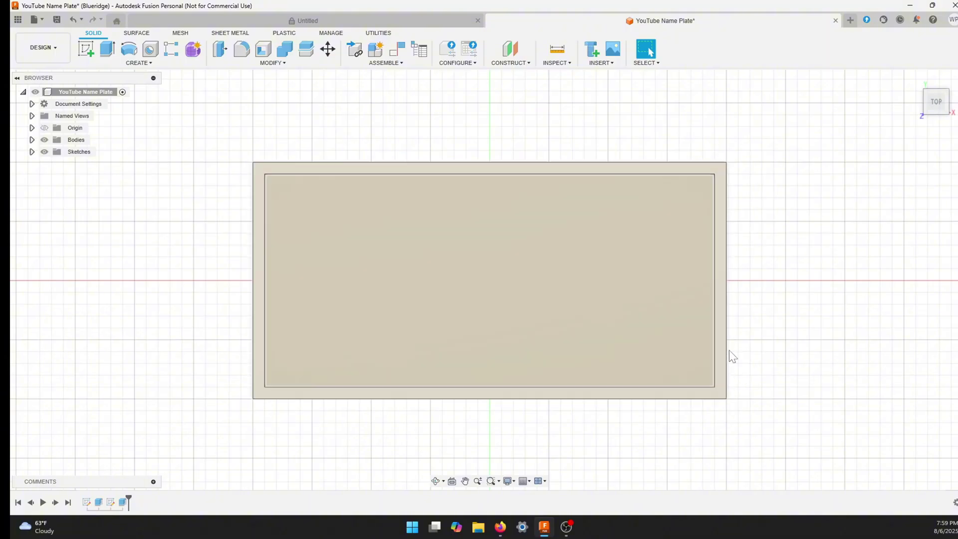
middle_click_drag(799, 355, 768, 345, "shift")
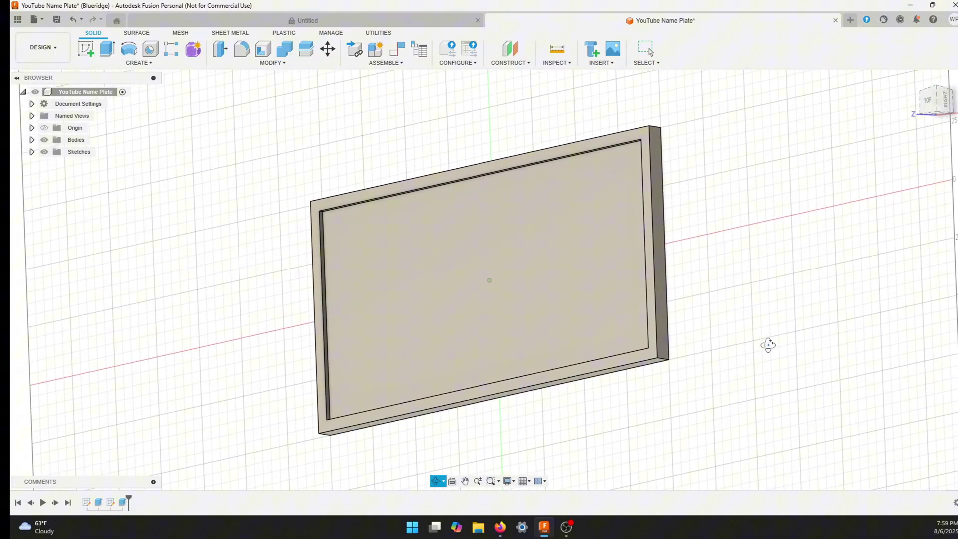
Step: Start a sketch on the recessed face inside the rim and draw a wide text frame across its upper half
left_click(928, 102)
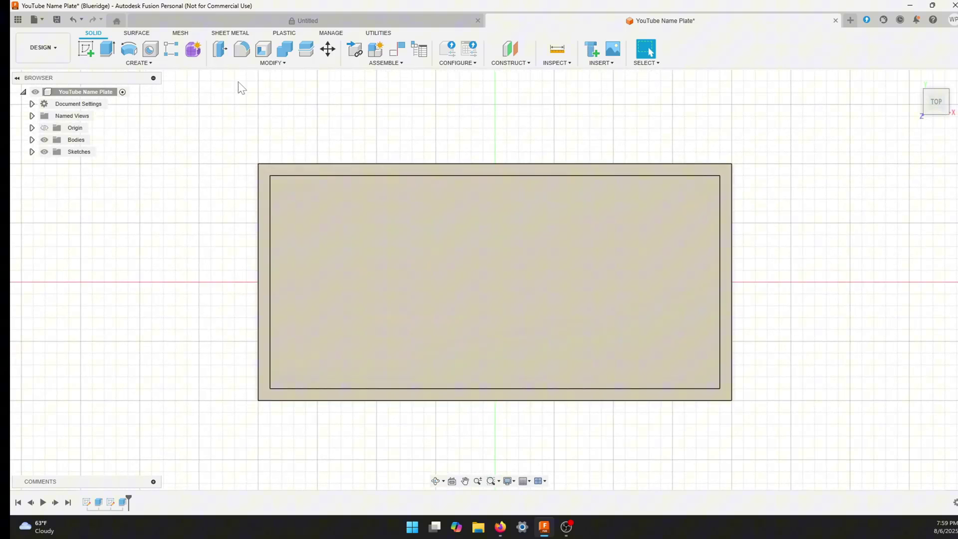
left_click(86, 50)
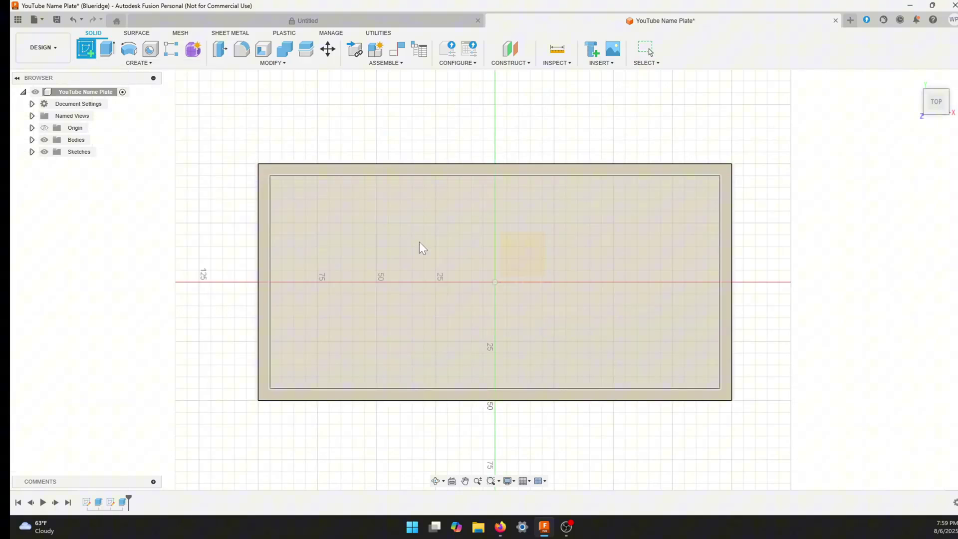
left_click(421, 246)
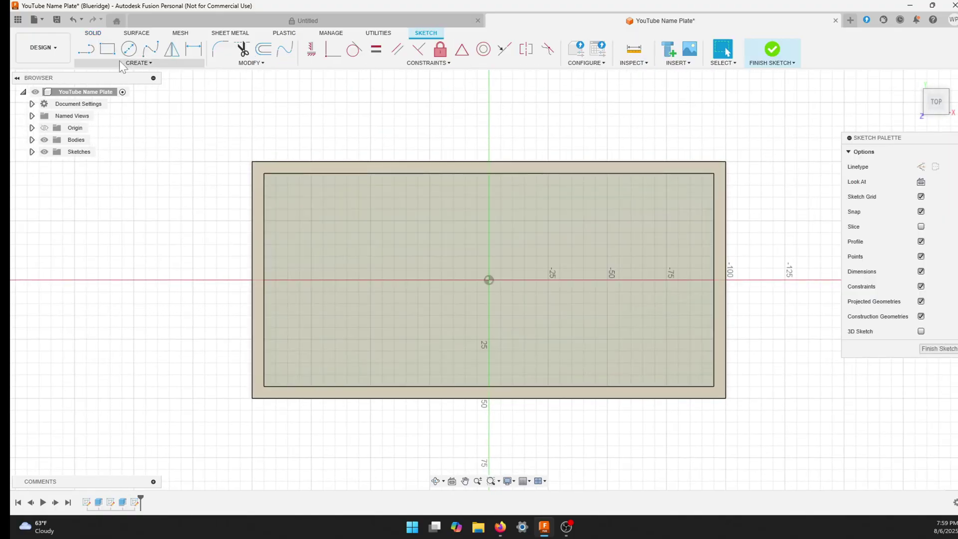
left_click(125, 62)
left_click(98, 174)
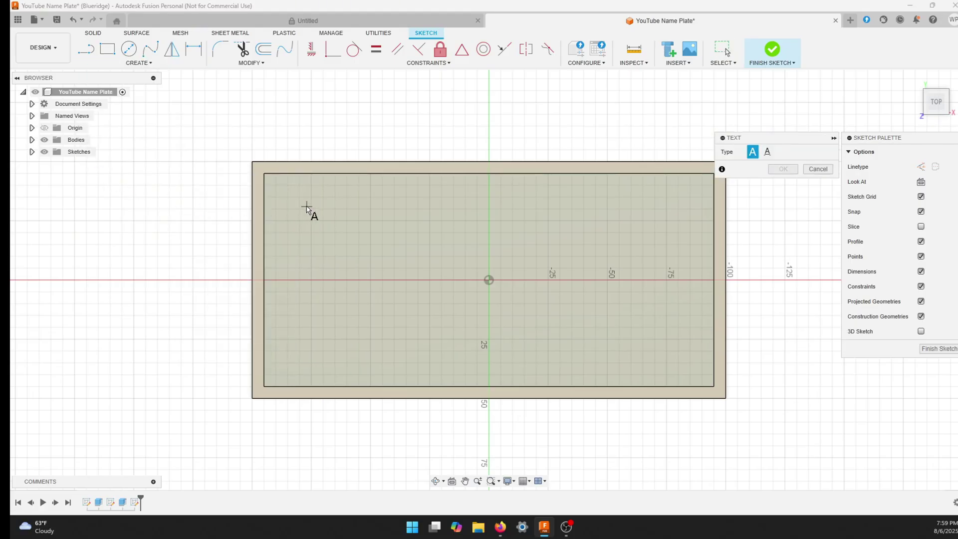
left_click(300, 197)
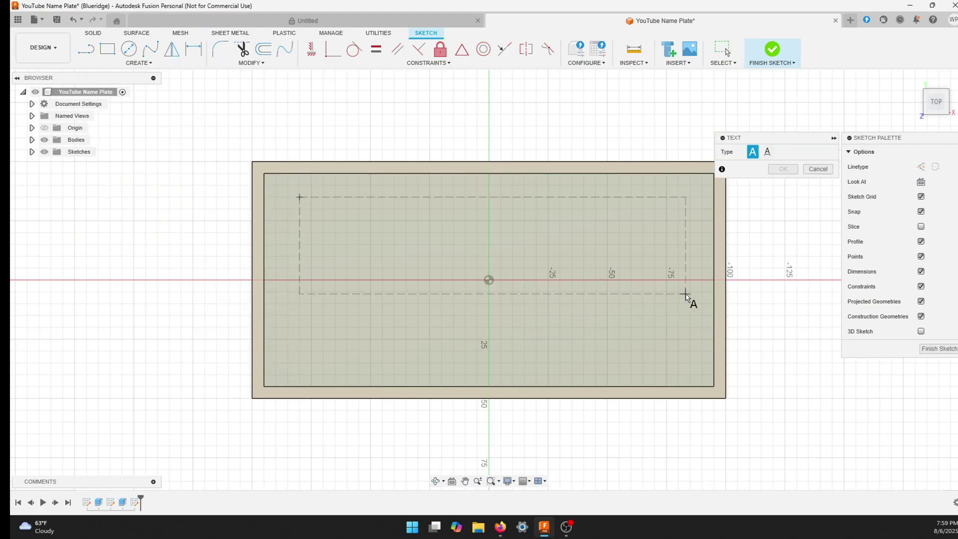
left_click(687, 292)
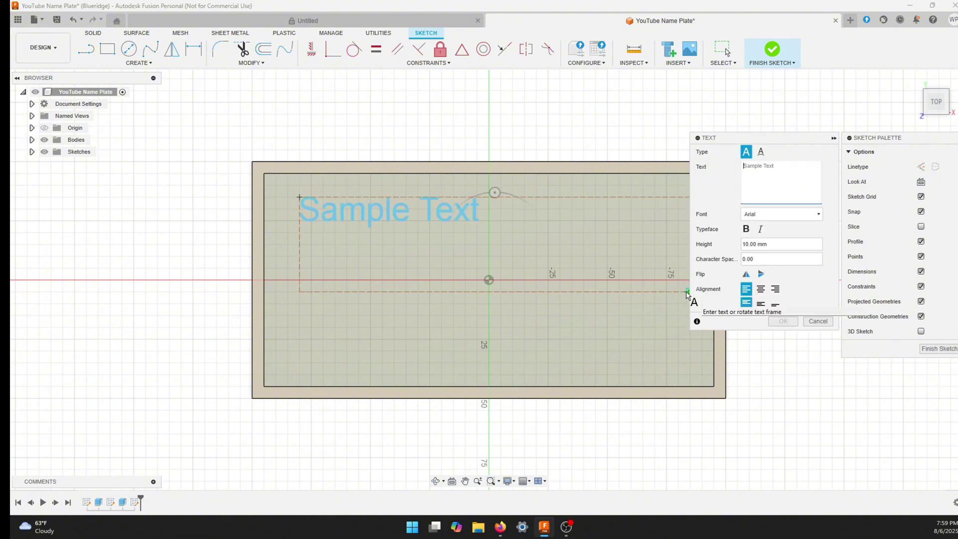
Step: Enter "Blueridge" as the frame's text and set its height to 28 mm
type("Blu")
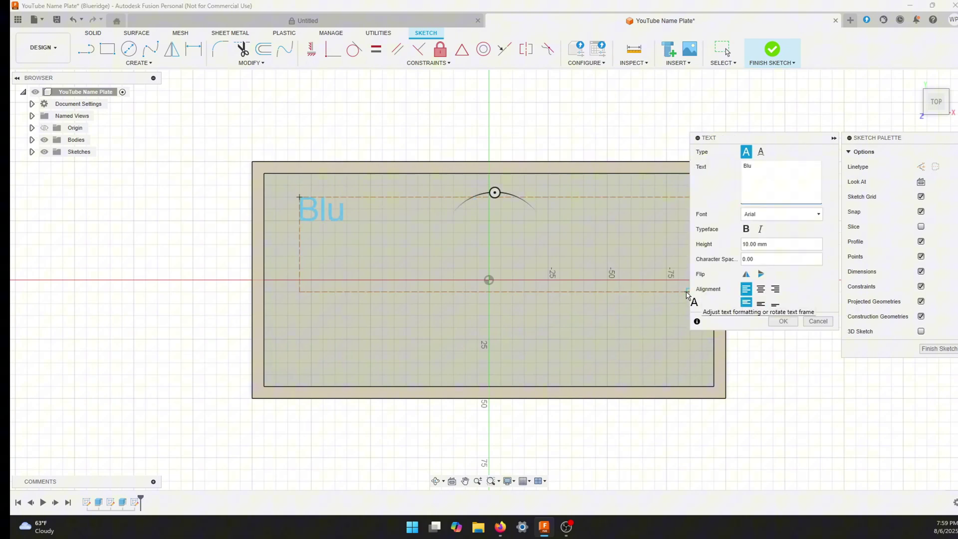
type("eridge")
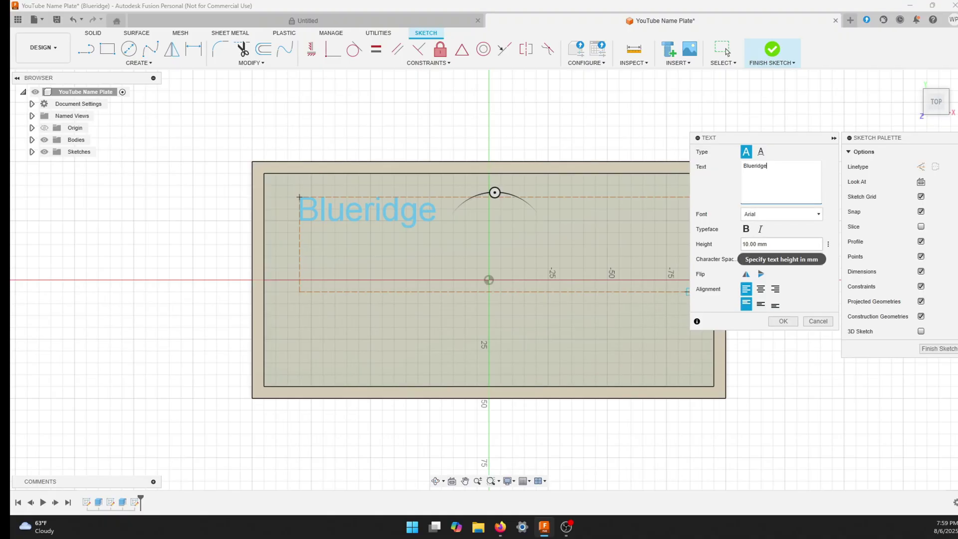
left_click(747, 244)
type("28")
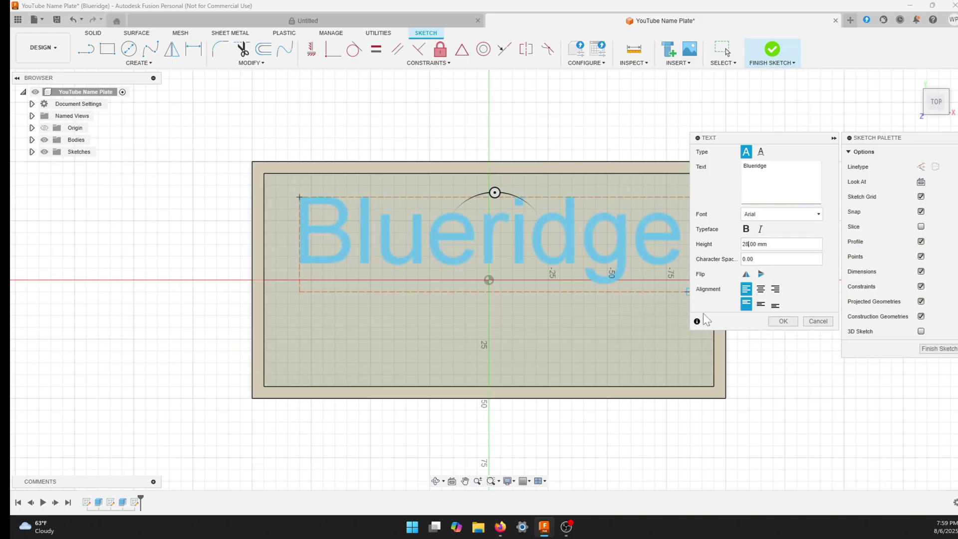
left_click(783, 322)
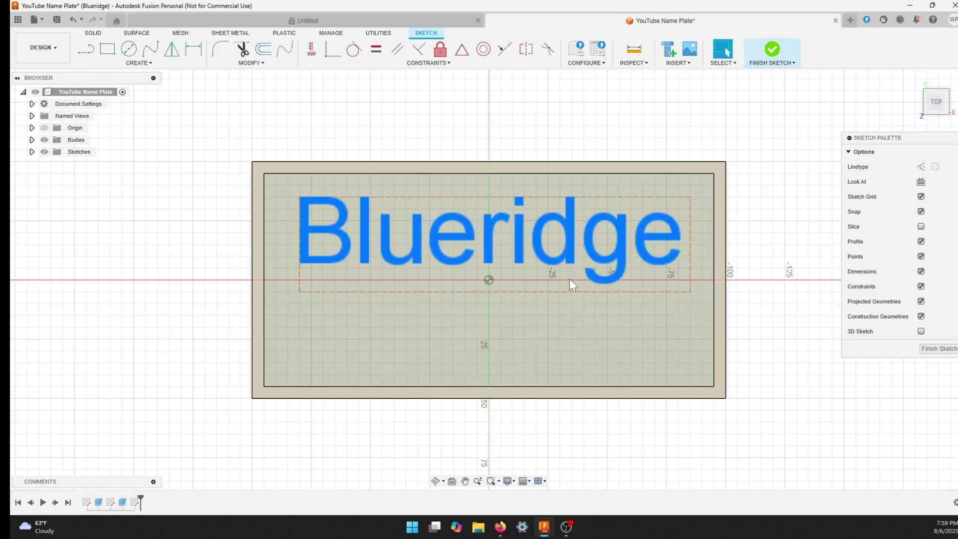
Step: Move the Blueridge text about 0.4 mm in X and 6.5 mm in Y, toward the middle of the plate
right_click(490, 242)
left_click(449, 253)
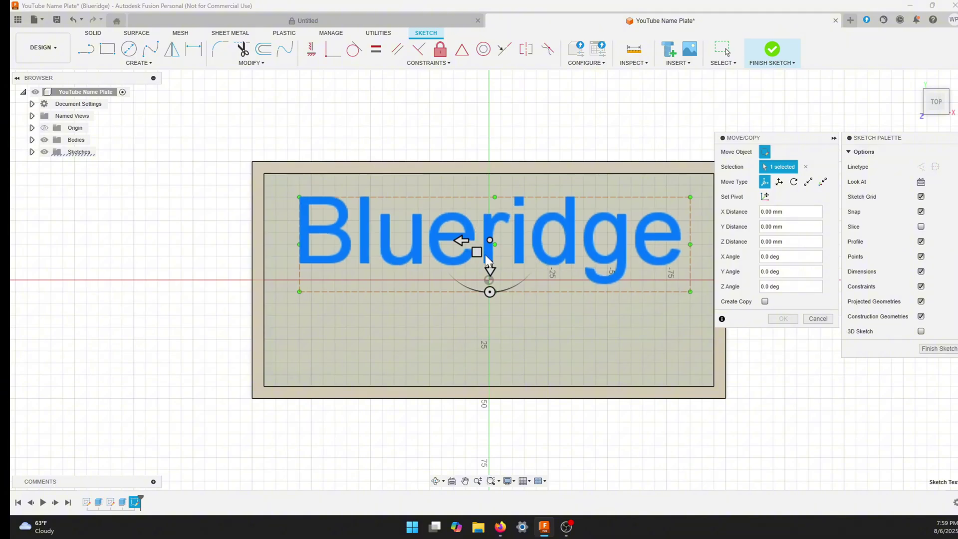
left_click_drag(473, 252, 474, 268)
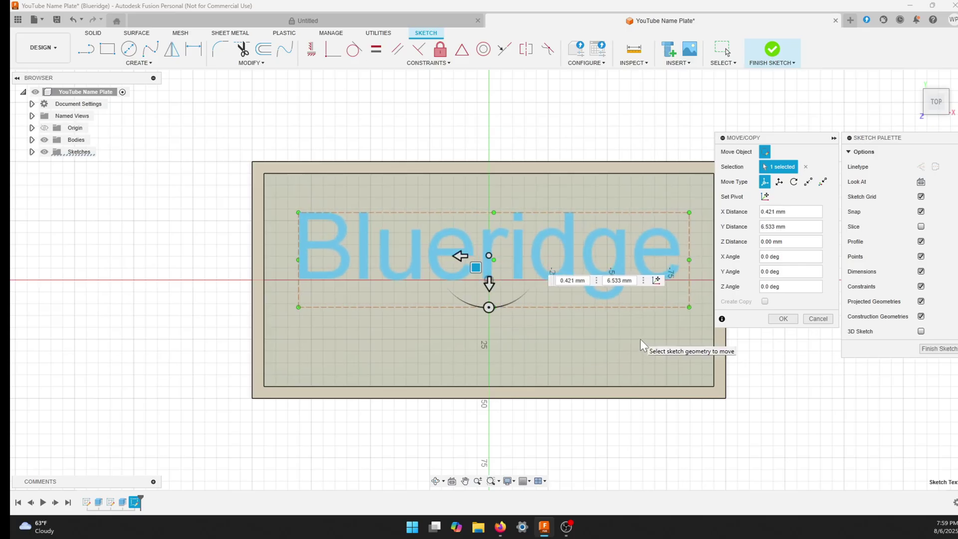
key("Return")
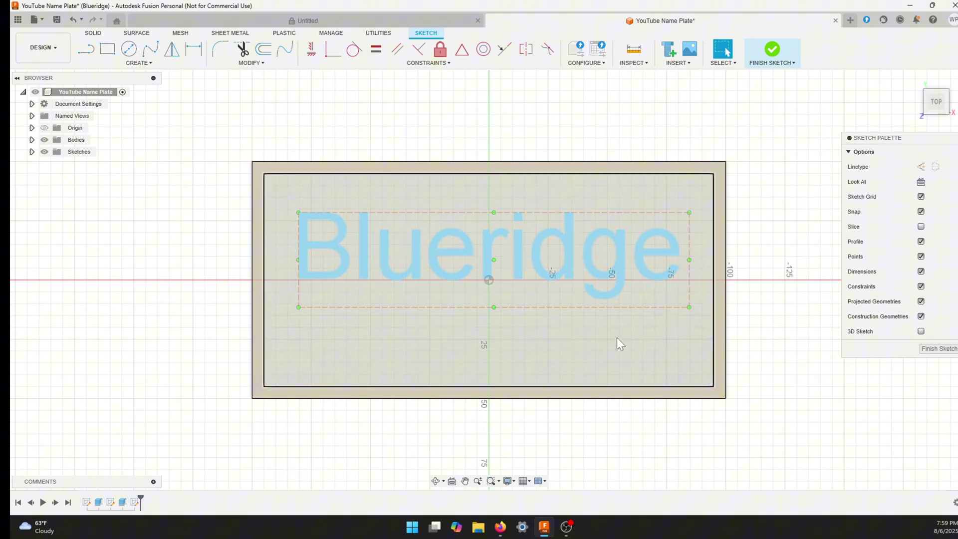
left_click(617, 339)
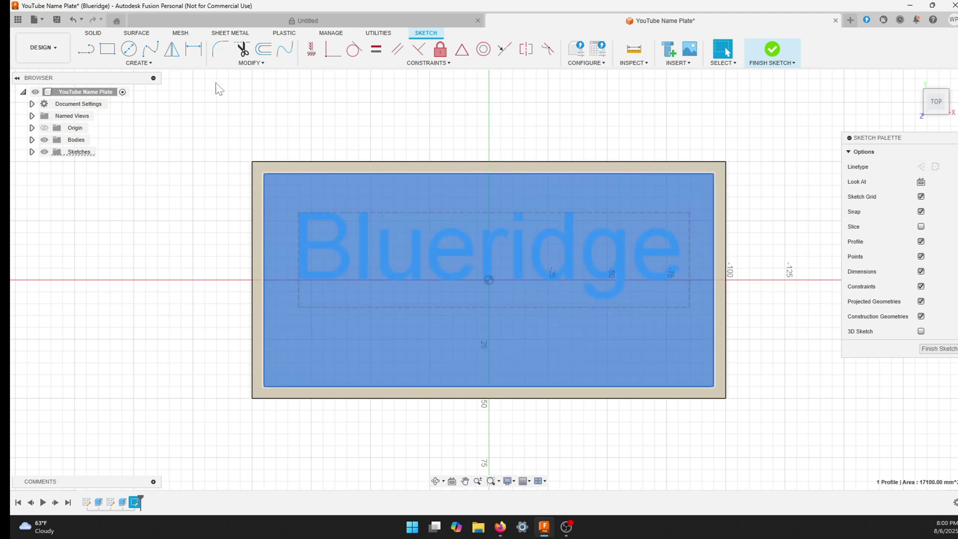
Step: Add the text "3D Prints" with a height of 18 mm in a new wide frame directly below Blueridge
left_click(130, 63)
left_click(119, 176)
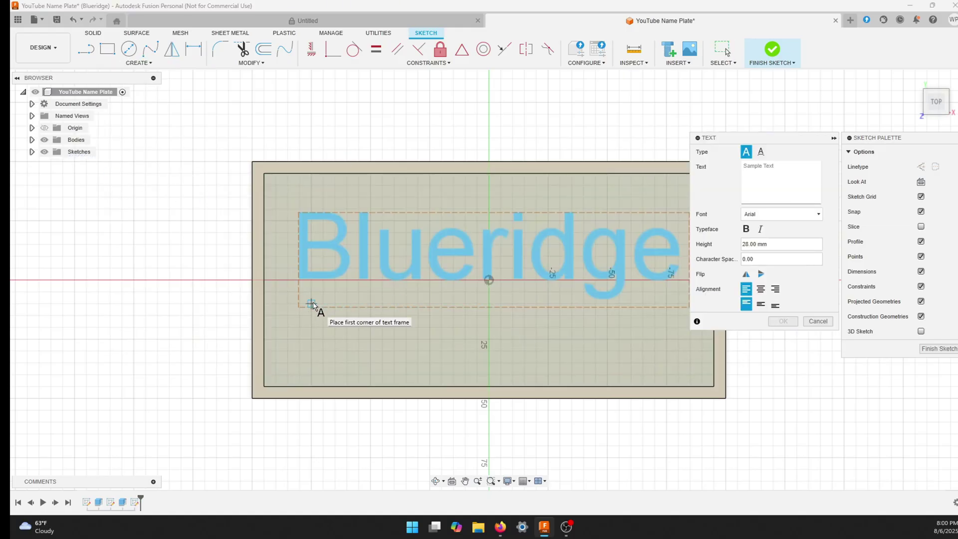
left_click(311, 308)
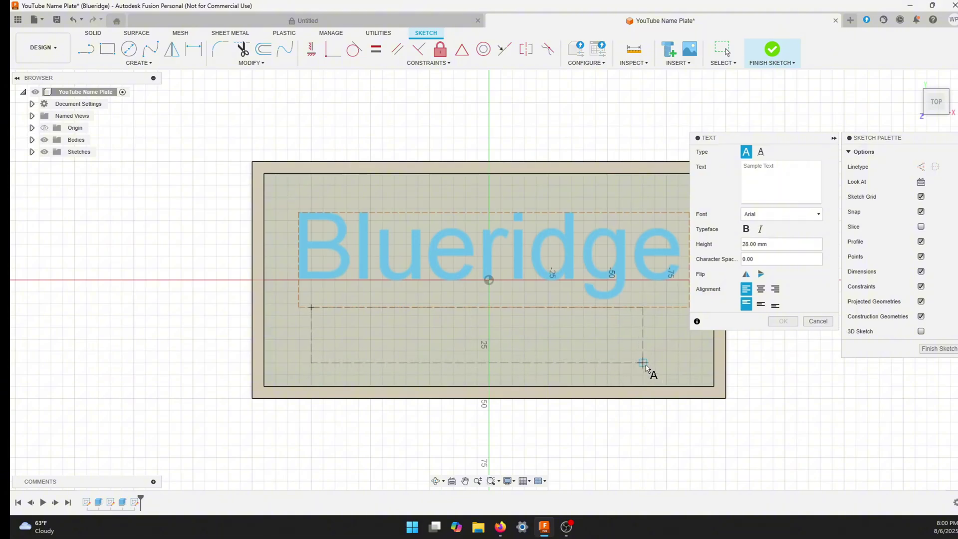
left_click(644, 363)
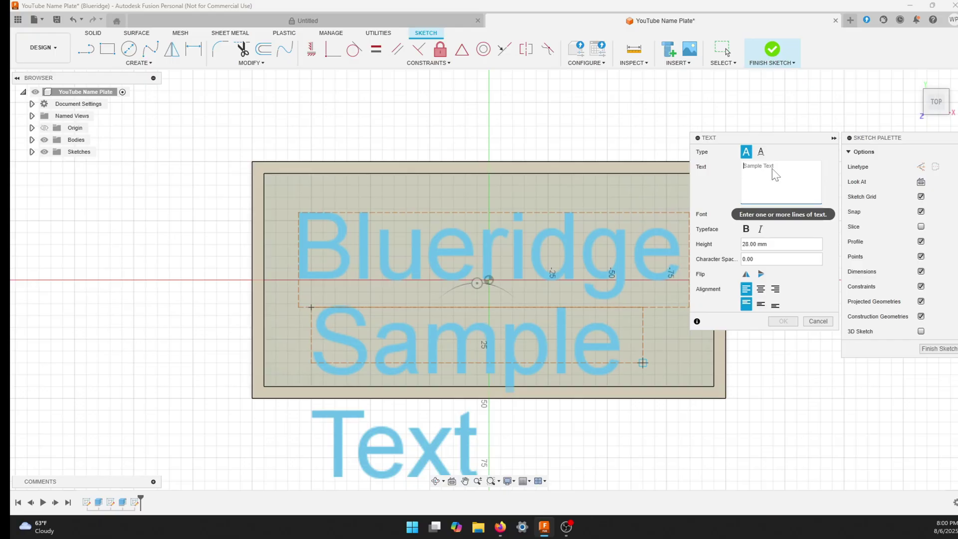
type("3D Prints")
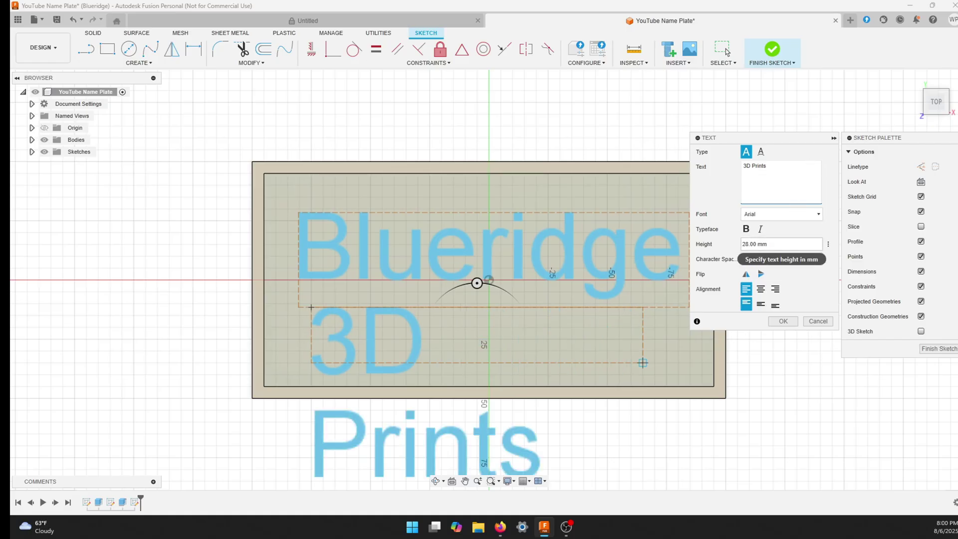
left_click(743, 244)
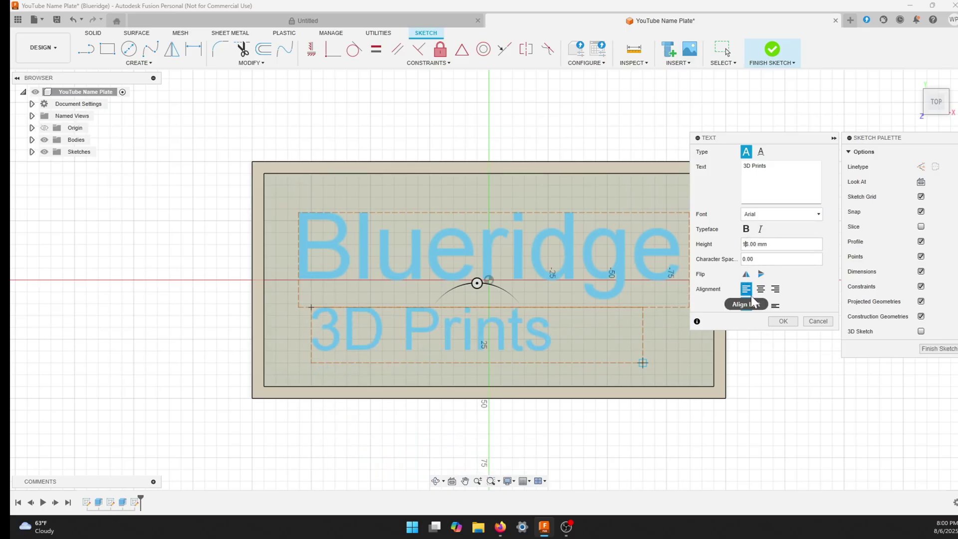
left_click(783, 321)
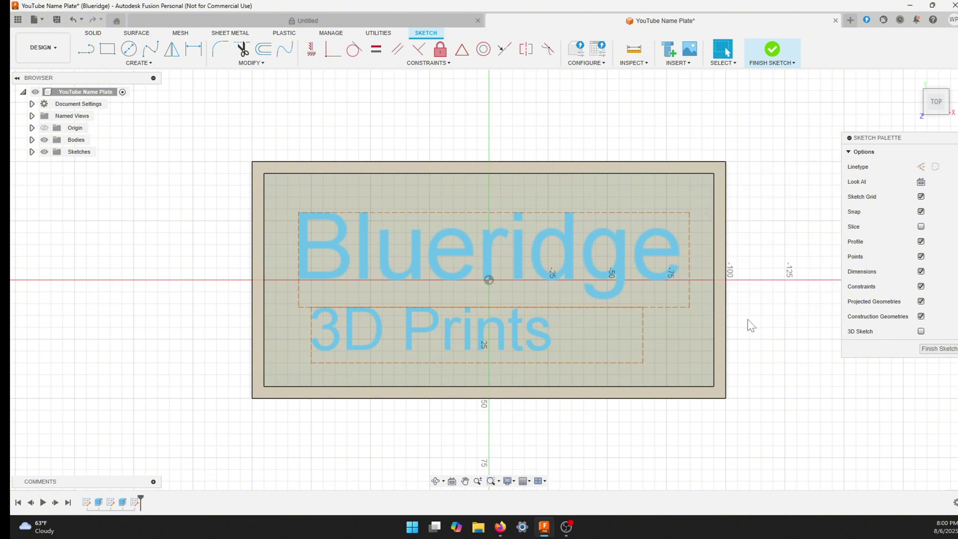
Step: Move the 3D Prints text about -17.5 mm in X and 0.4 mm in Y to sit more centrally under Blueridge
left_click(446, 340)
right_click(436, 340)
left_click(408, 354)
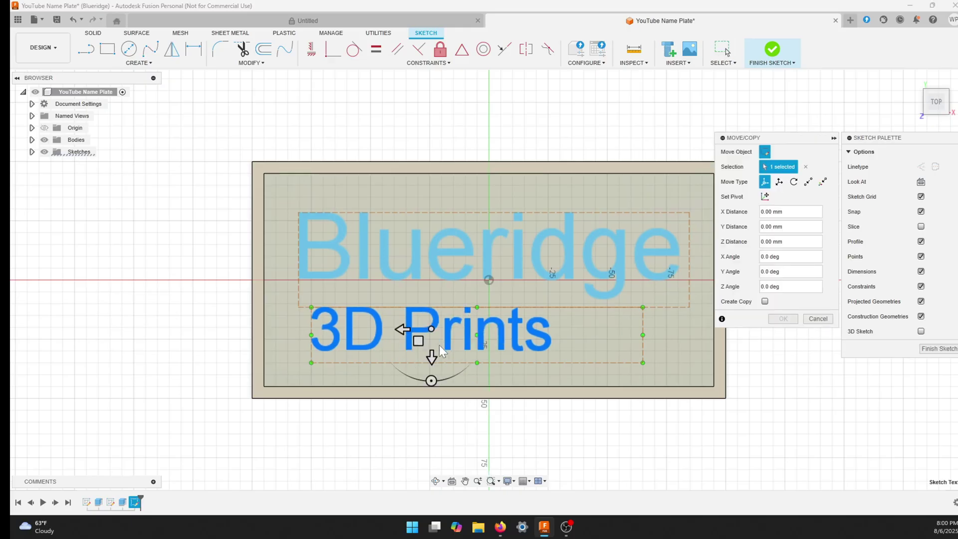
left_click_drag(418, 341, 459, 342)
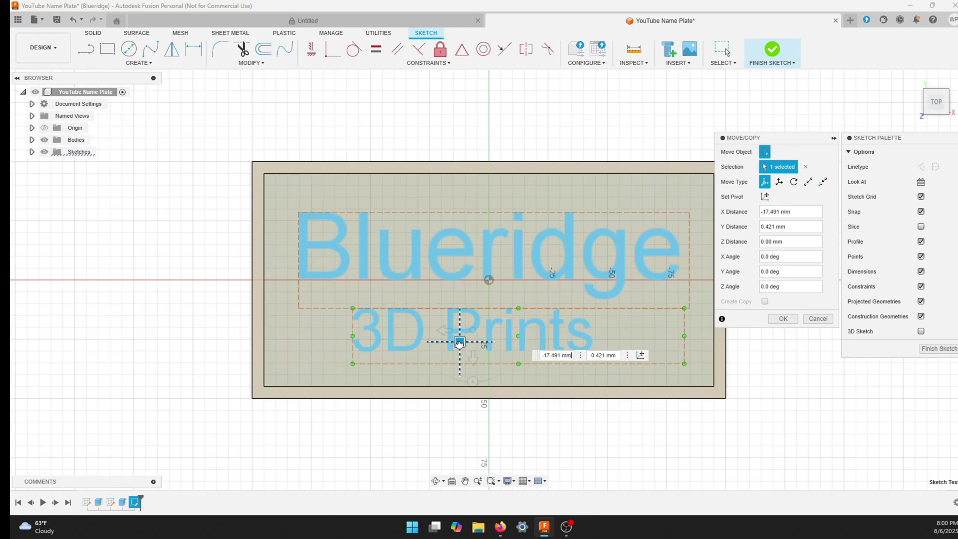
left_click(780, 319)
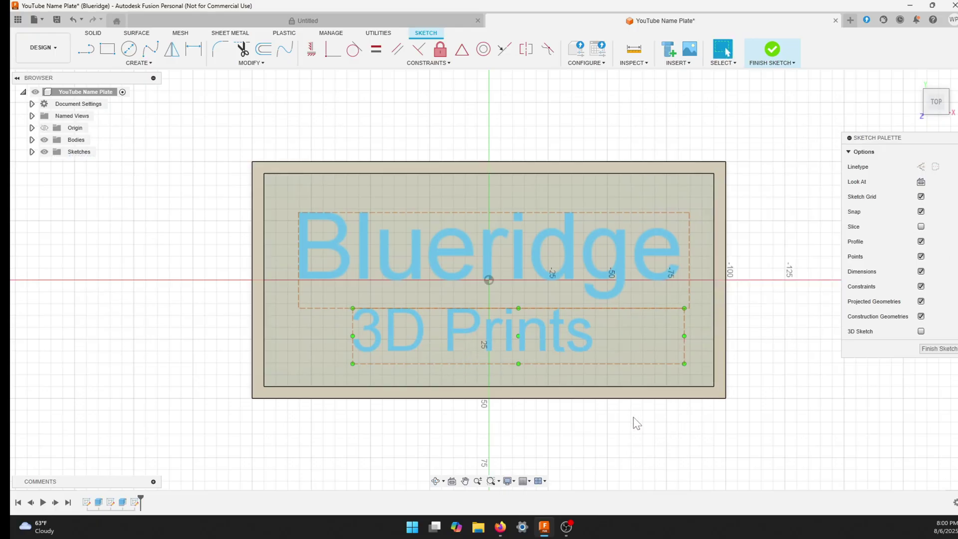
Step: Extrude the Blueridge text 2 mm out of the recessed face, joined to the plate
left_click(383, 255)
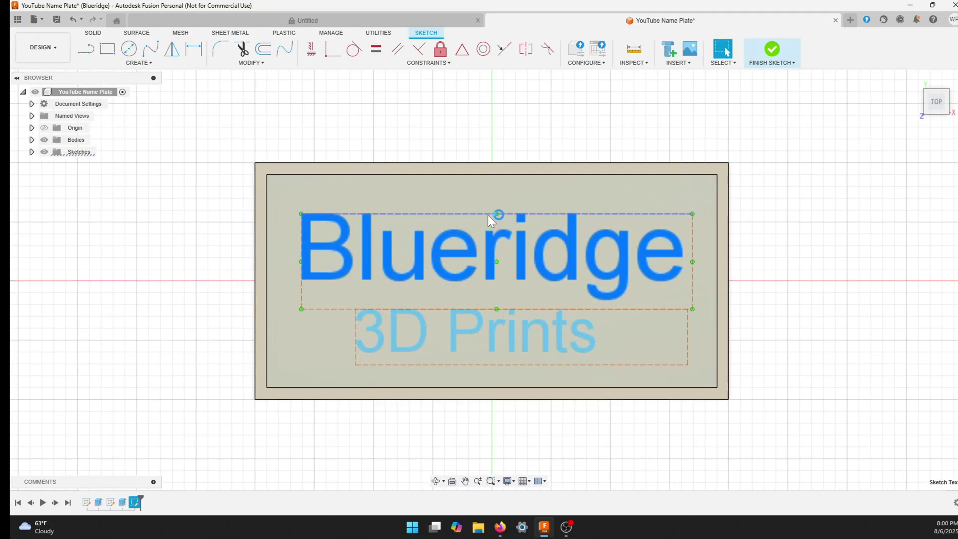
key("e")
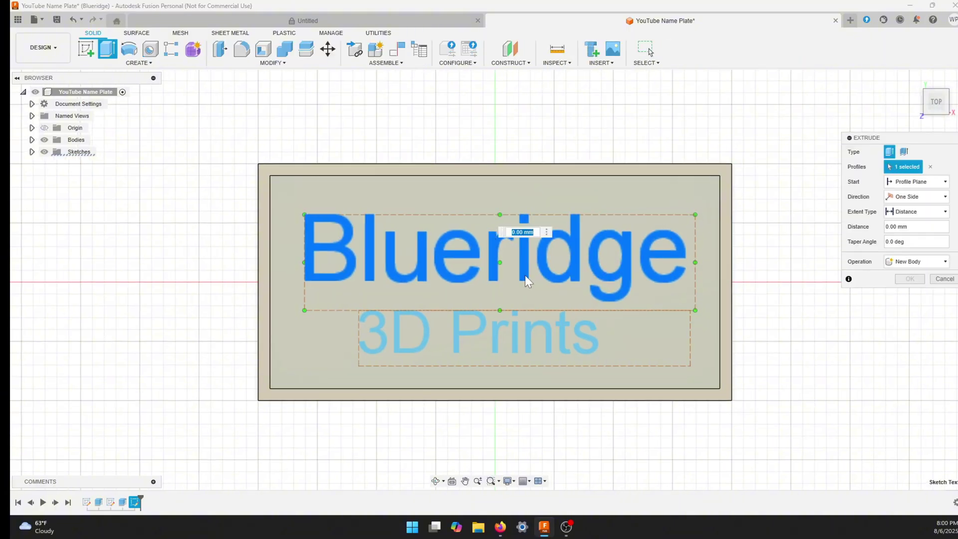
type("2")
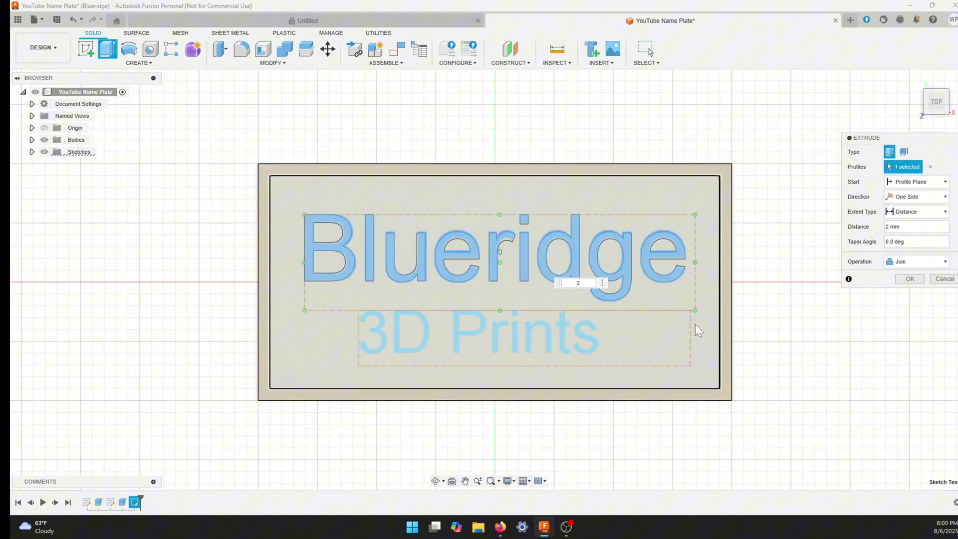
key("Return")
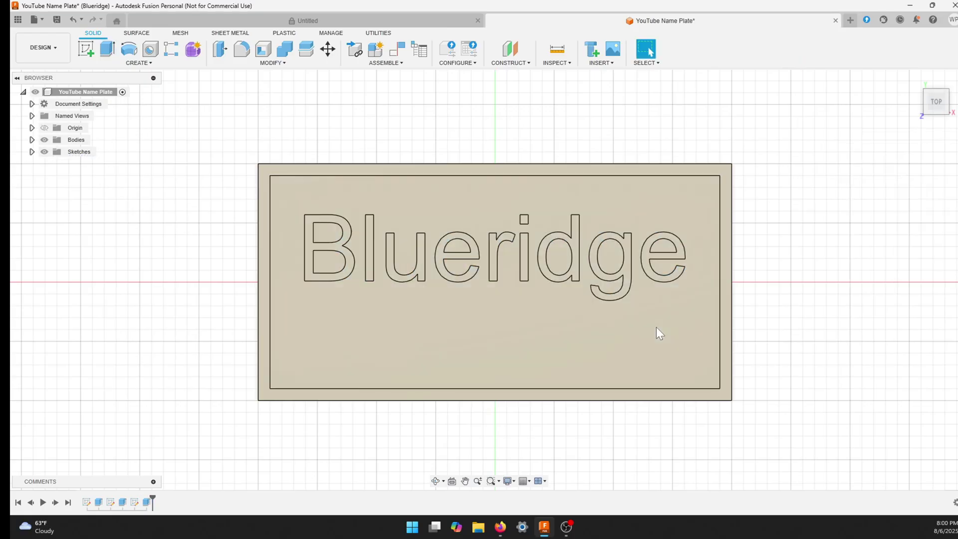
Step: Make the plate's sketches visible again, including the one holding the 3D Prints text
middle_click_drag(809, 358, 732, 335, "shift")
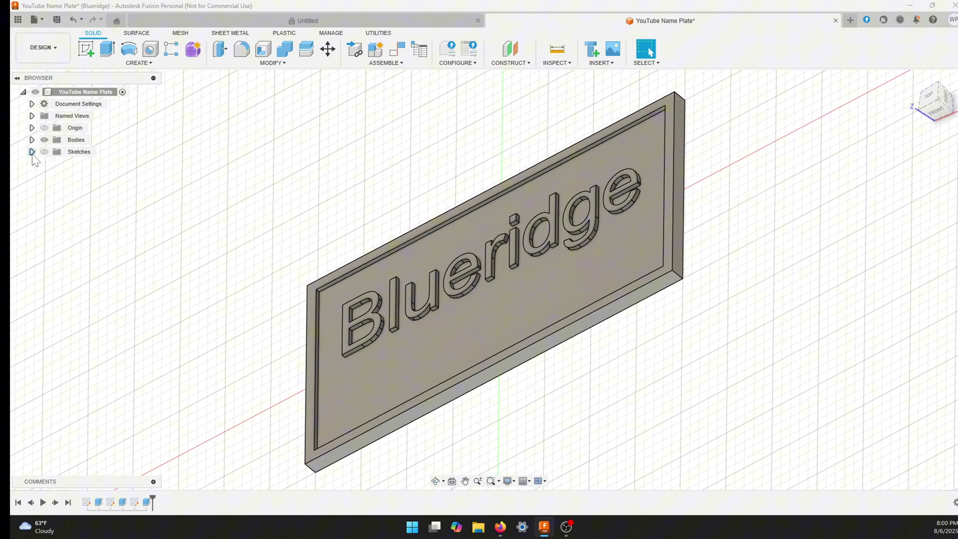
left_click(32, 152)
left_click(44, 152)
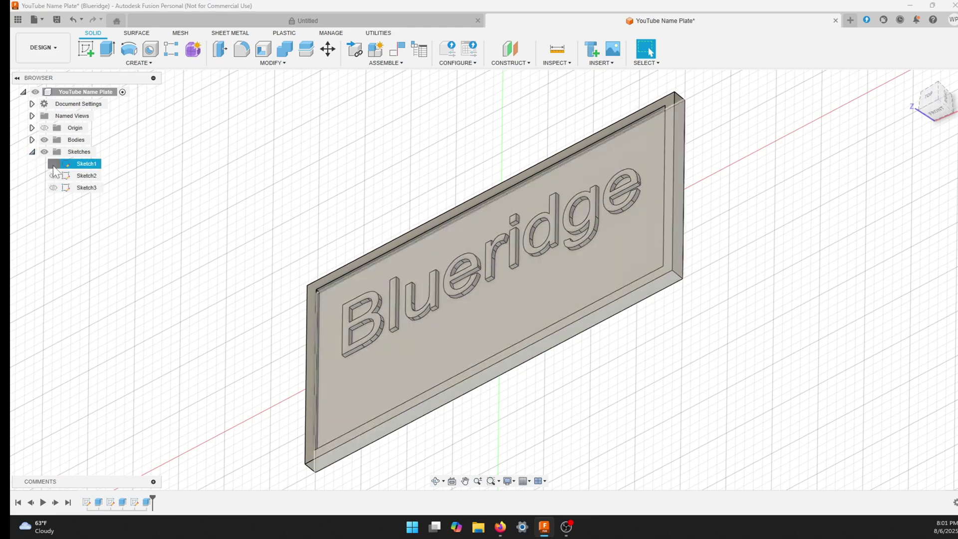
left_click(53, 188)
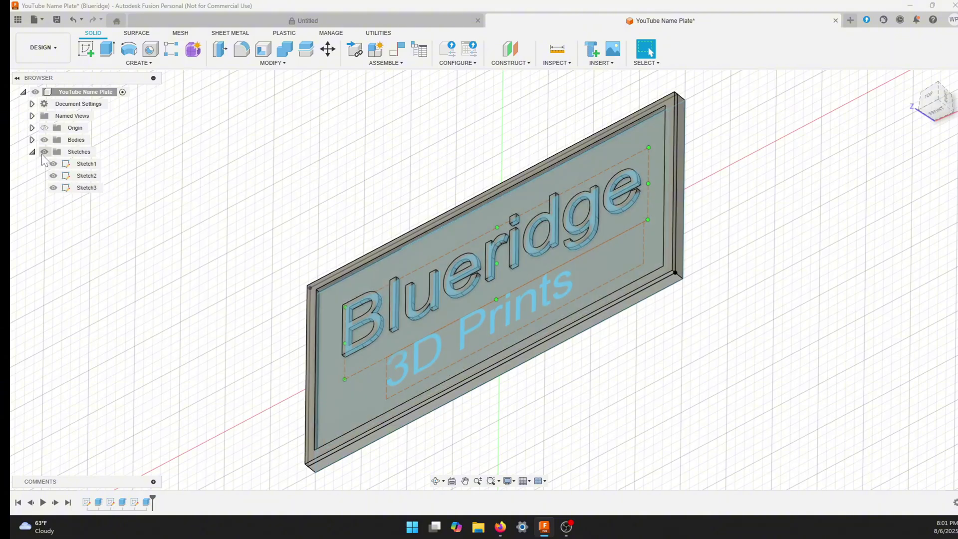
left_click(61, 189)
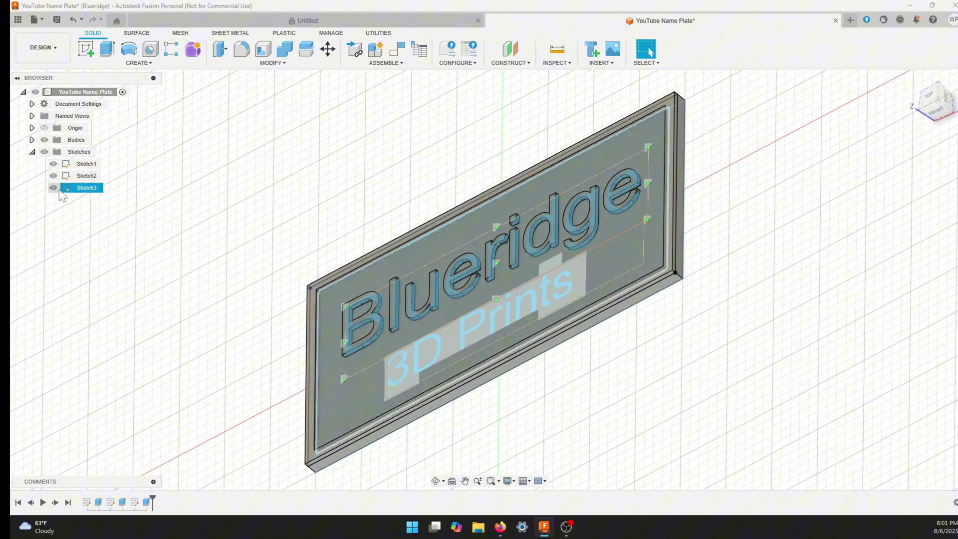
left_click(772, 287)
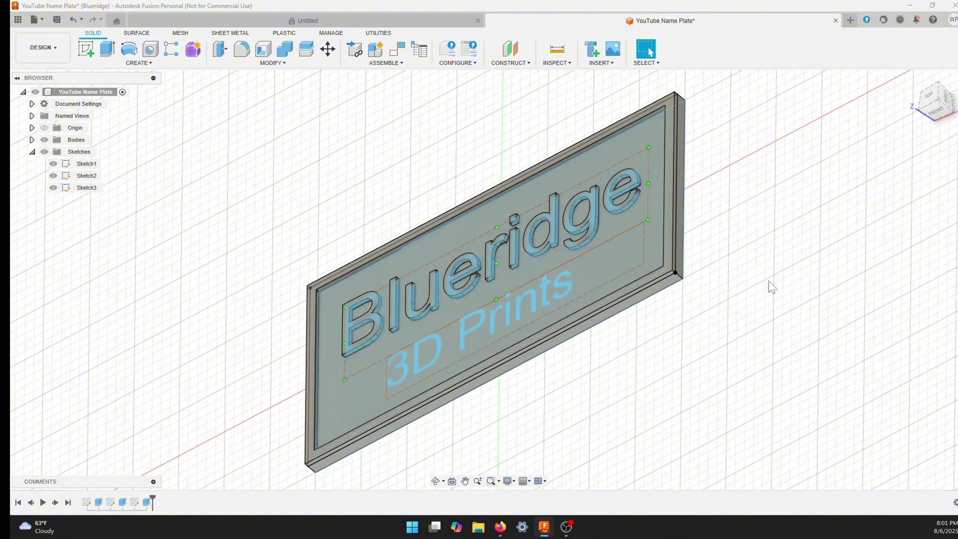
Step: Extrude the 3D Prints text from the recessed face as raised lettering below Blueridge
left_click(929, 96)
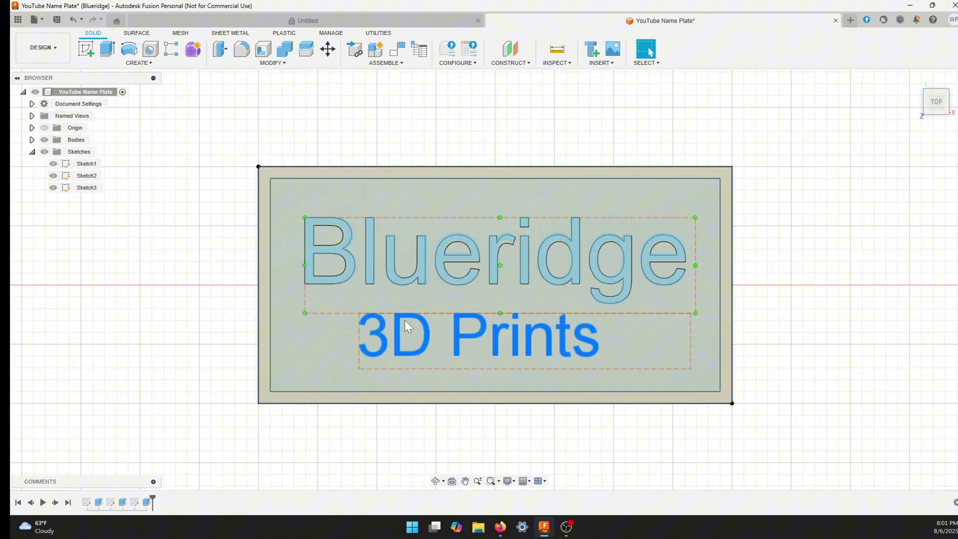
left_click(426, 337)
right_click(426, 337)
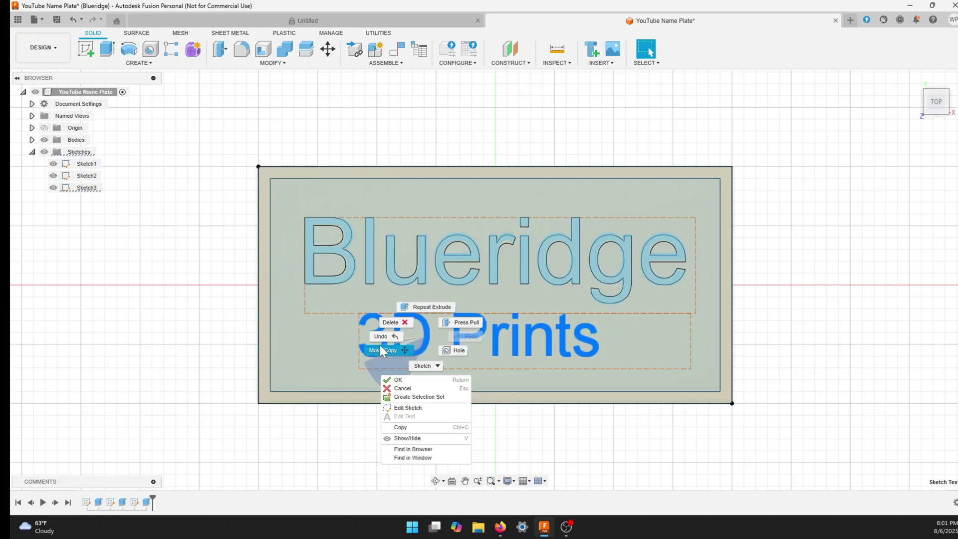
left_click(428, 338)
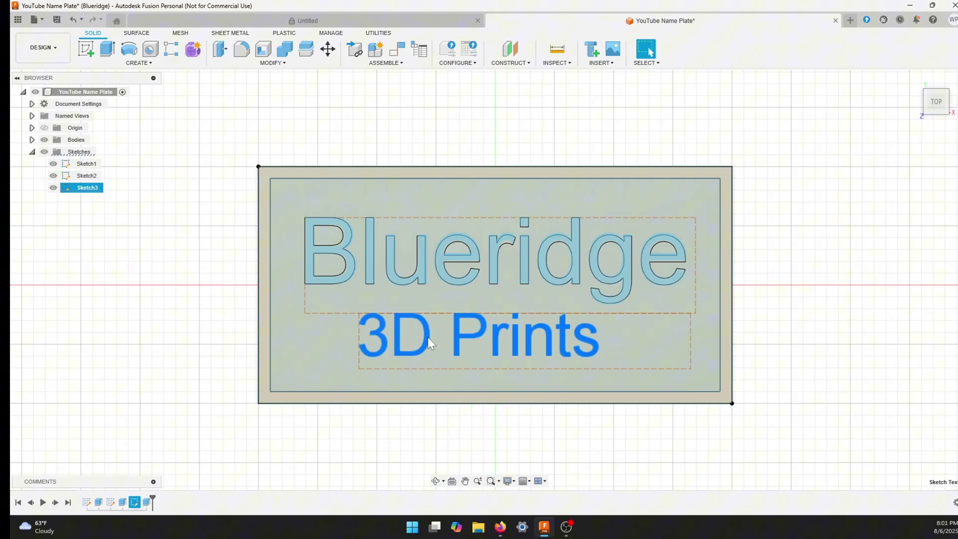
left_click(109, 50)
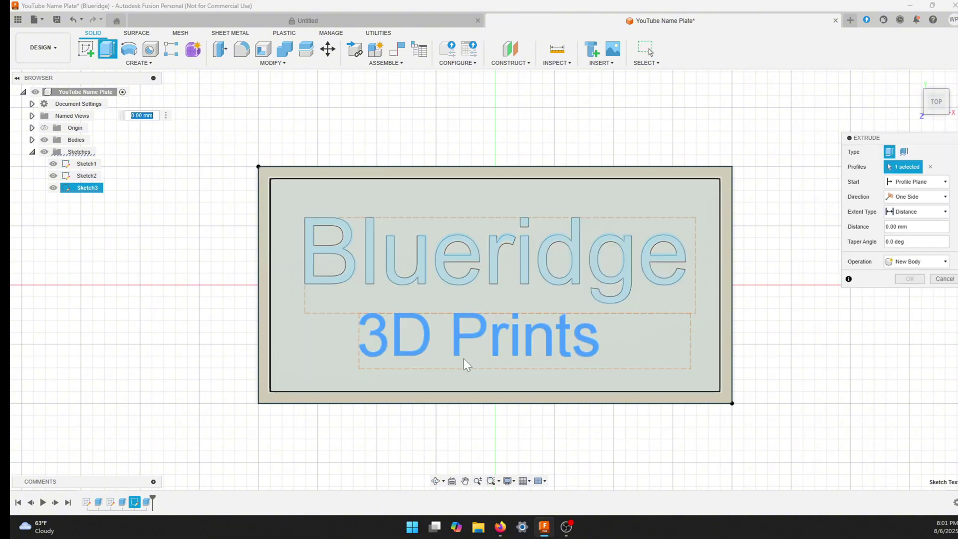
key("Return")
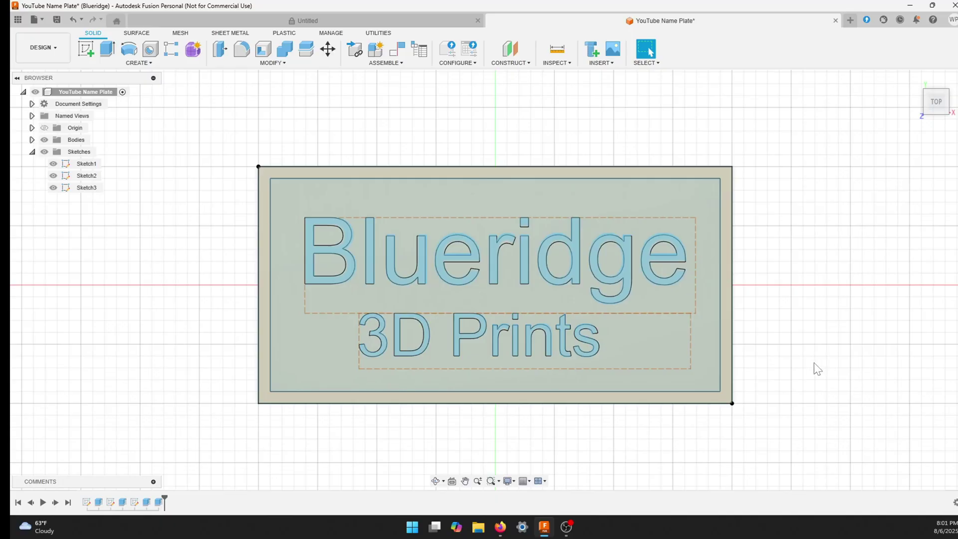
Step: Hide Sketch1, Sketch2 and Sketch3 and check the finished plate from an angle and from above
middle_click_drag(807, 369, 742, 357, "shift")
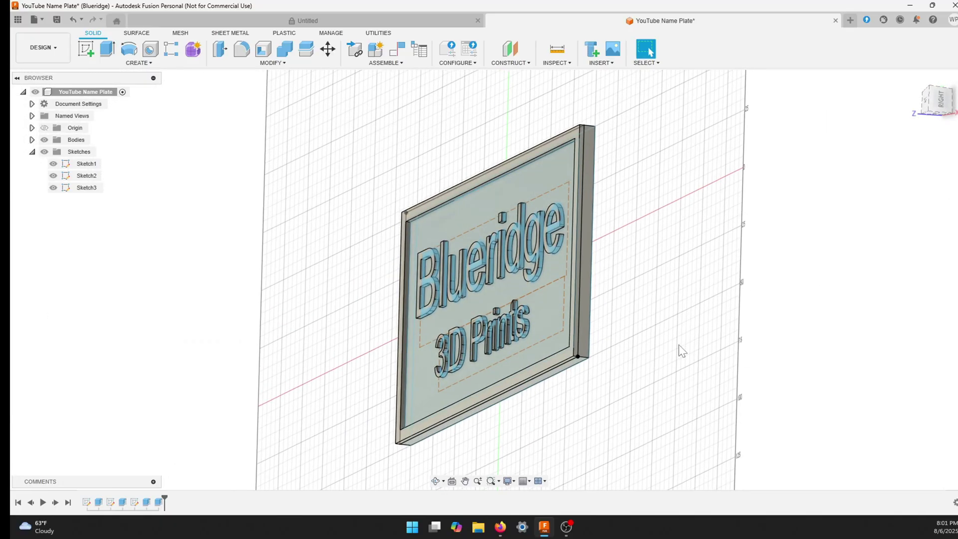
left_click(53, 188)
left_click(53, 176)
left_click(52, 163)
middle_click_drag(660, 338, 706, 325, "shift")
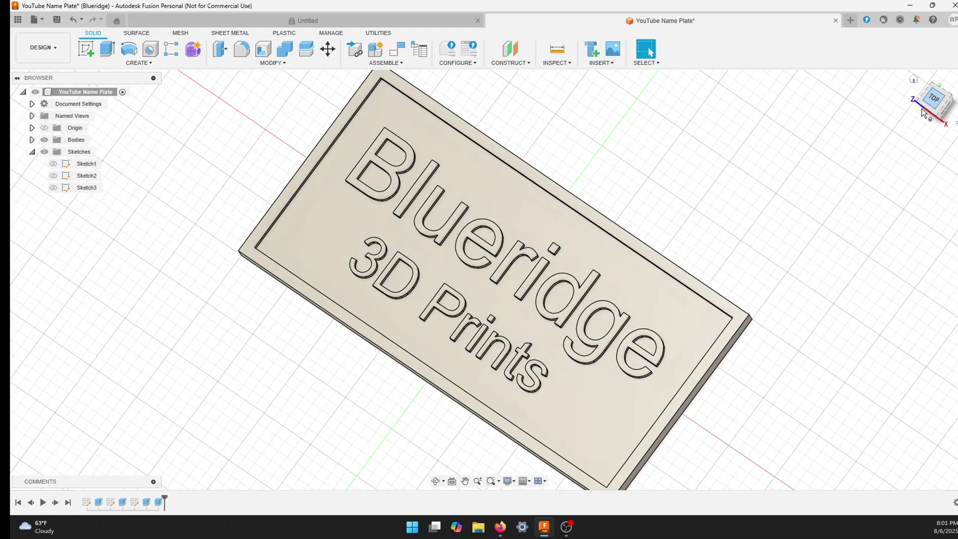
left_click(934, 98)
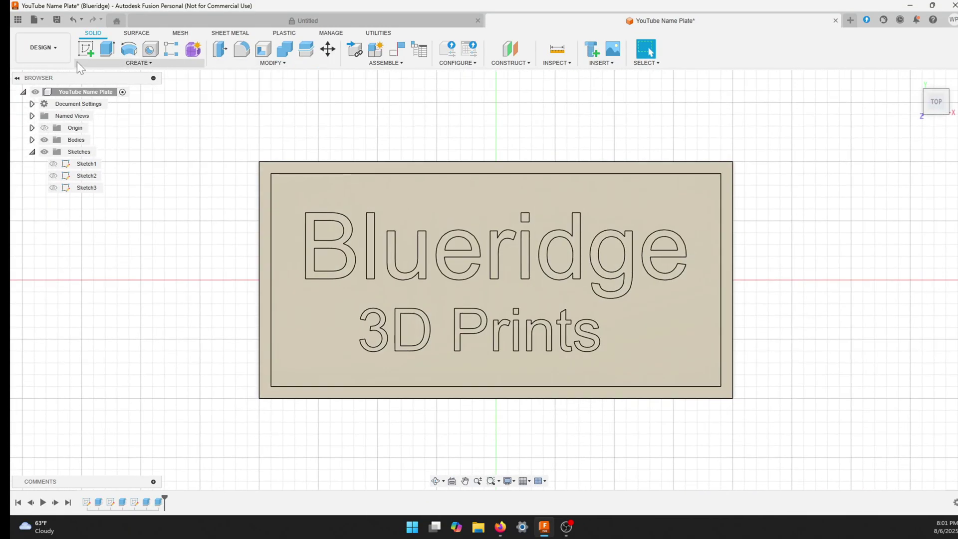
Step: Export the design as an STL file named YouTube Name Plate to the Downloads folder
left_click(35, 20)
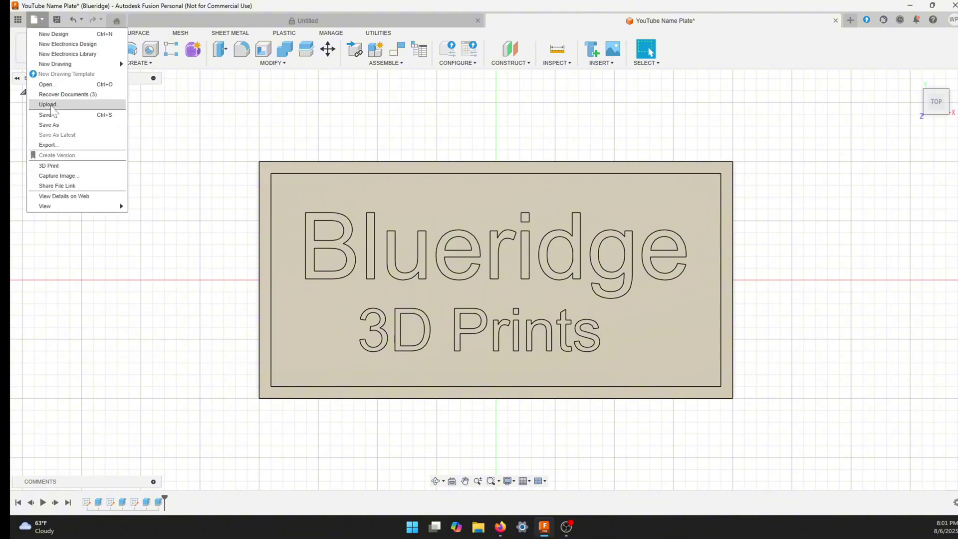
left_click(47, 145)
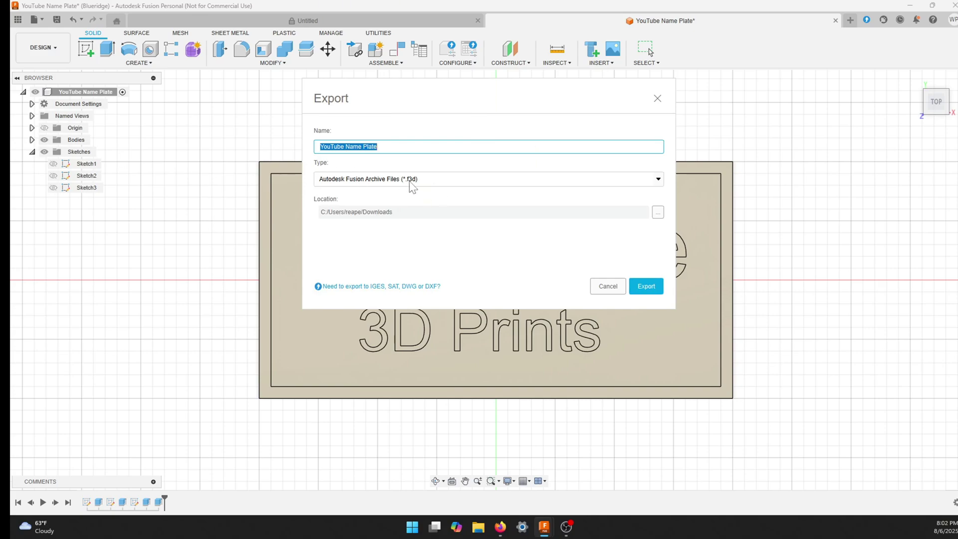
left_click(659, 179)
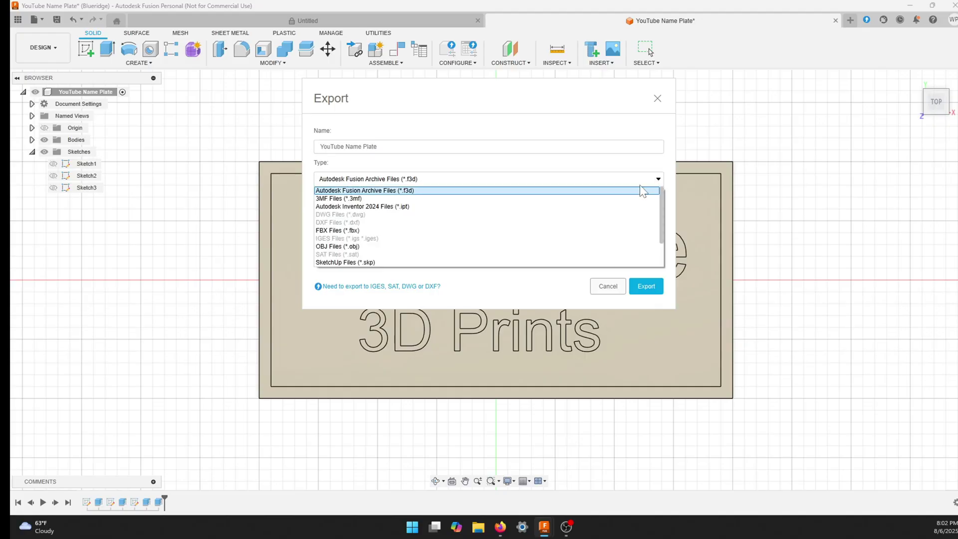
scroll(499, 230, "down", 3)
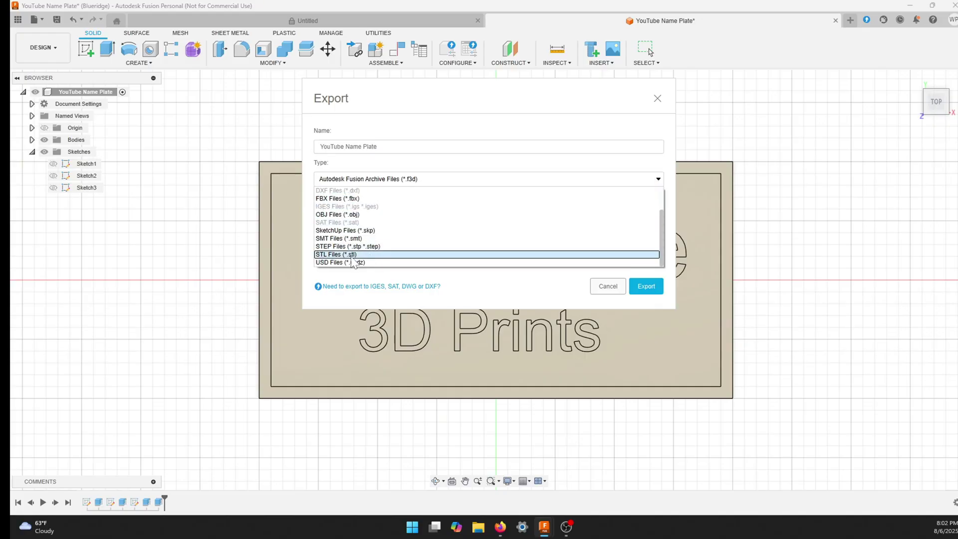
left_click(352, 256)
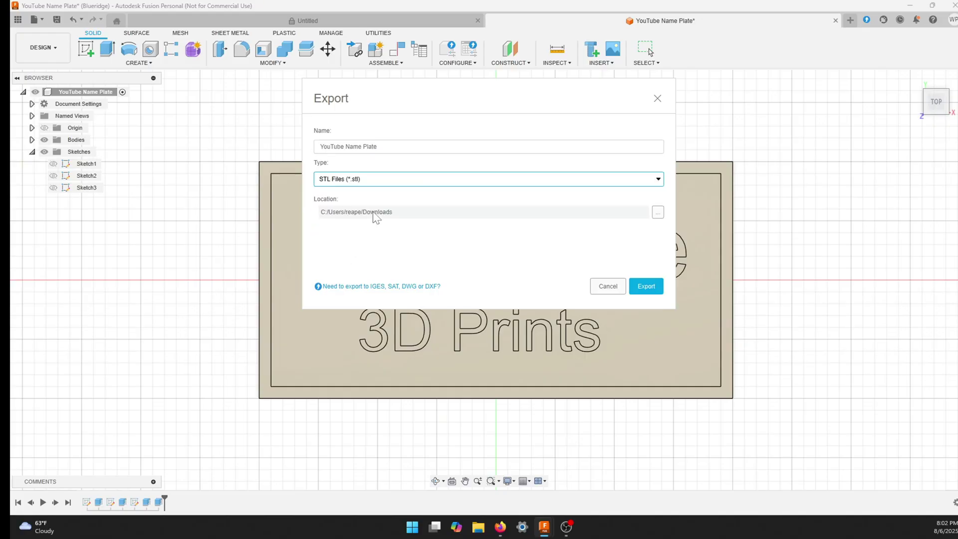
left_click(653, 288)
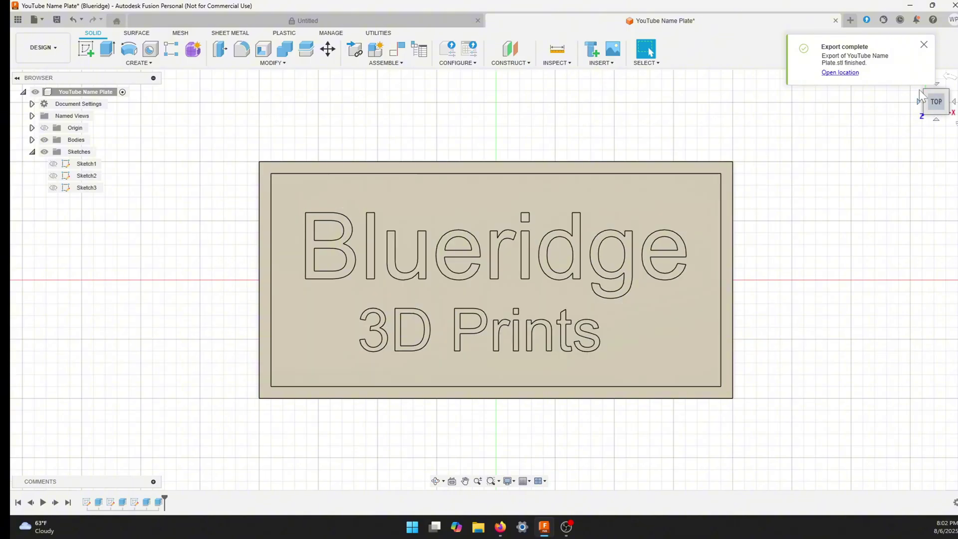
Step: Open the export's folder, switch to Bambu Studio and load YouTube Name Plate.stl onto the build plate of a new print
left_click(840, 73)
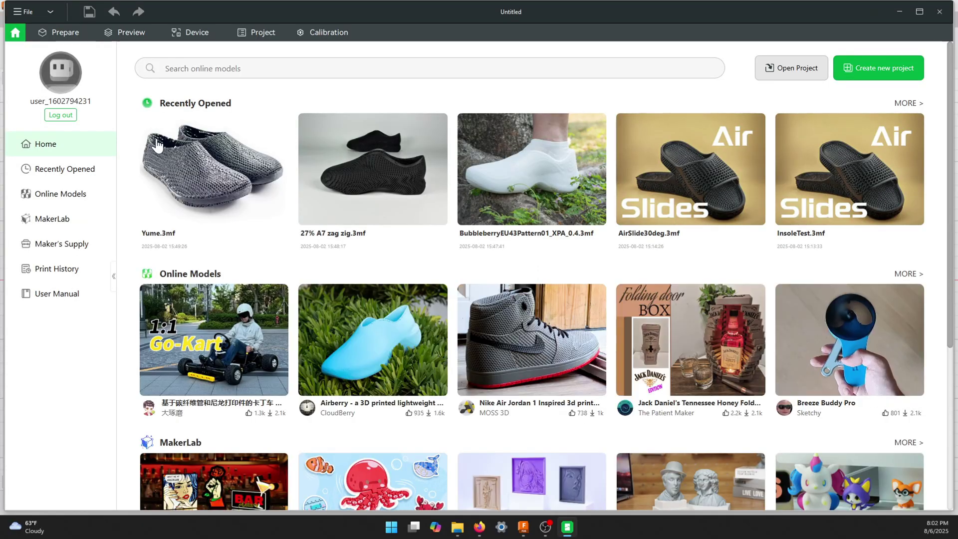
left_click(59, 32)
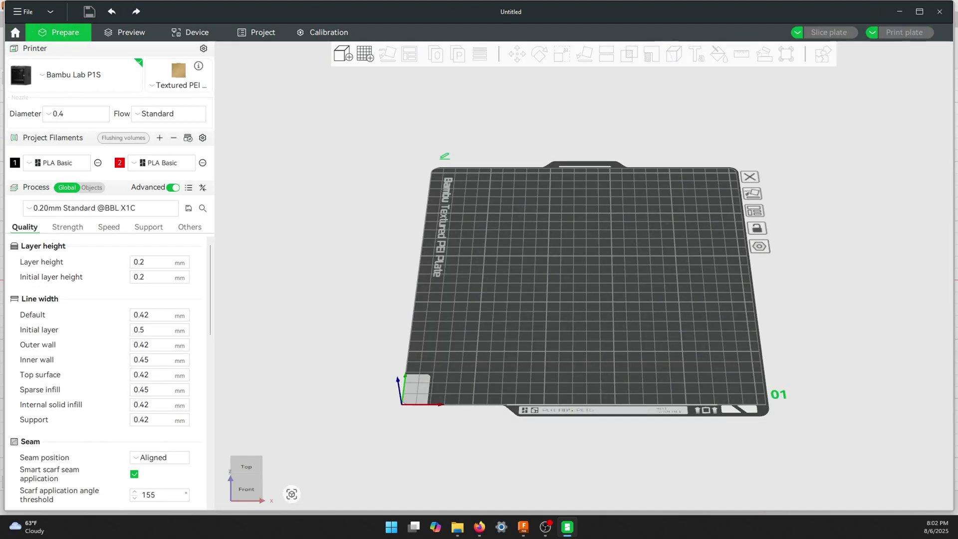
left_click_drag(2, 181, 558, 293)
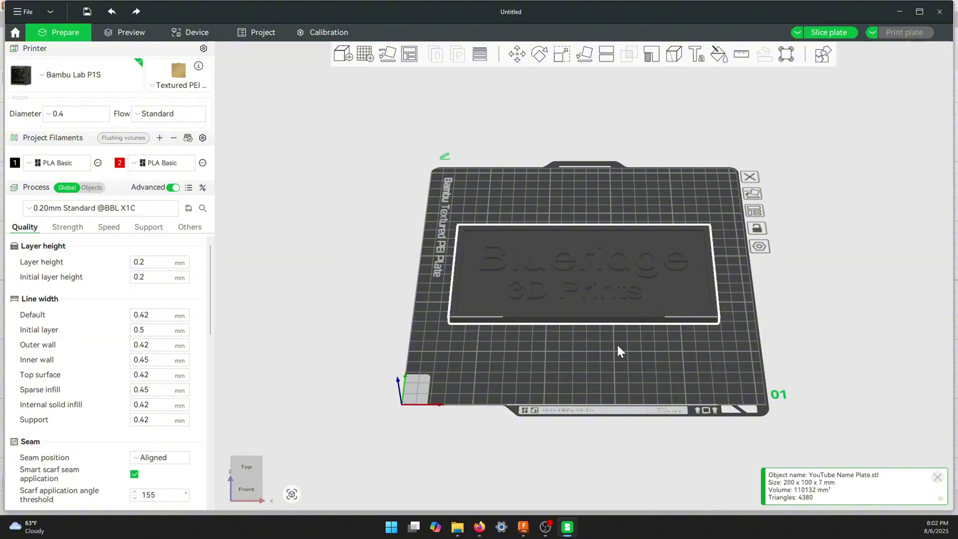
Step: Colour-paint the tops of all the Blueridge letters with red filament 2 using the Fill tool with edge detection
key("1")
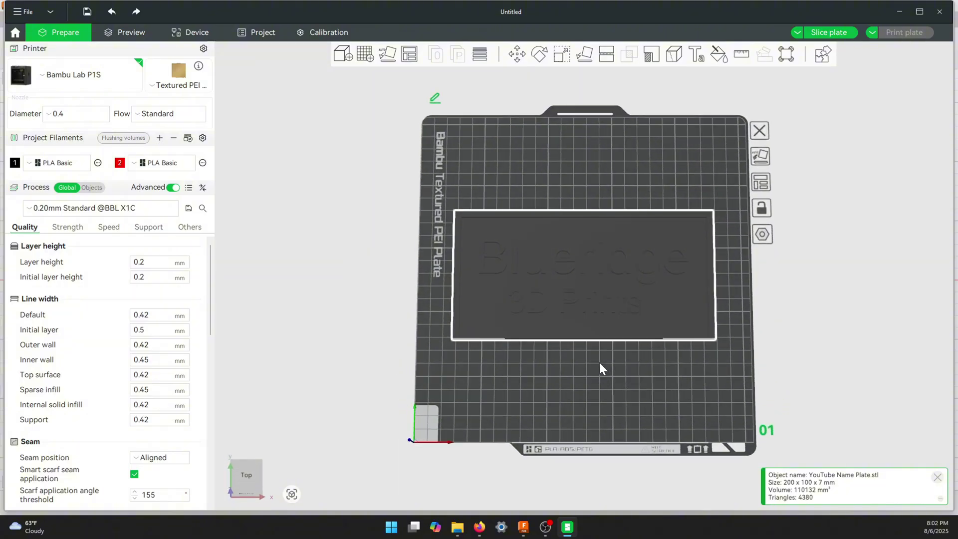
scroll(597, 345, "up", 4)
scroll(597, 342, "up", 2)
middle_click_drag(573, 430, 506, 425)
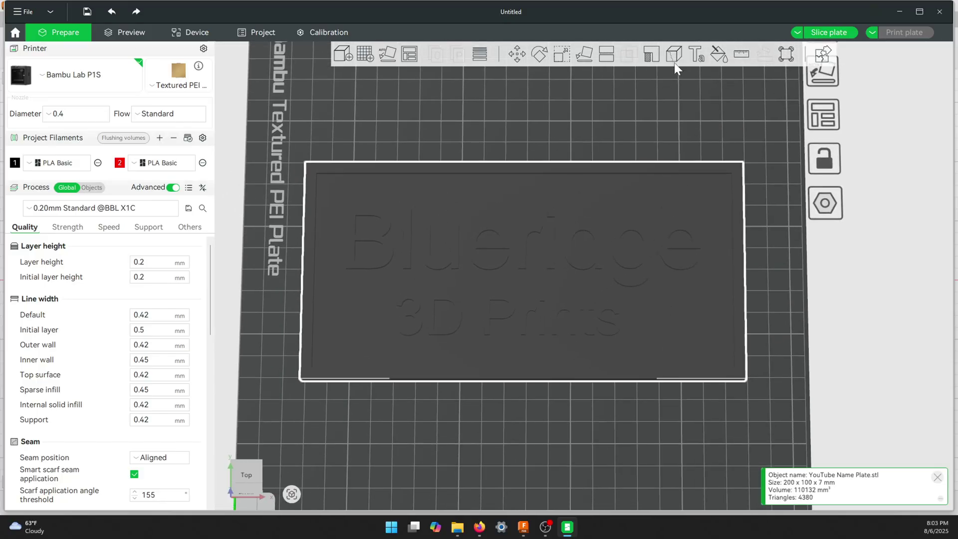
left_click(719, 53)
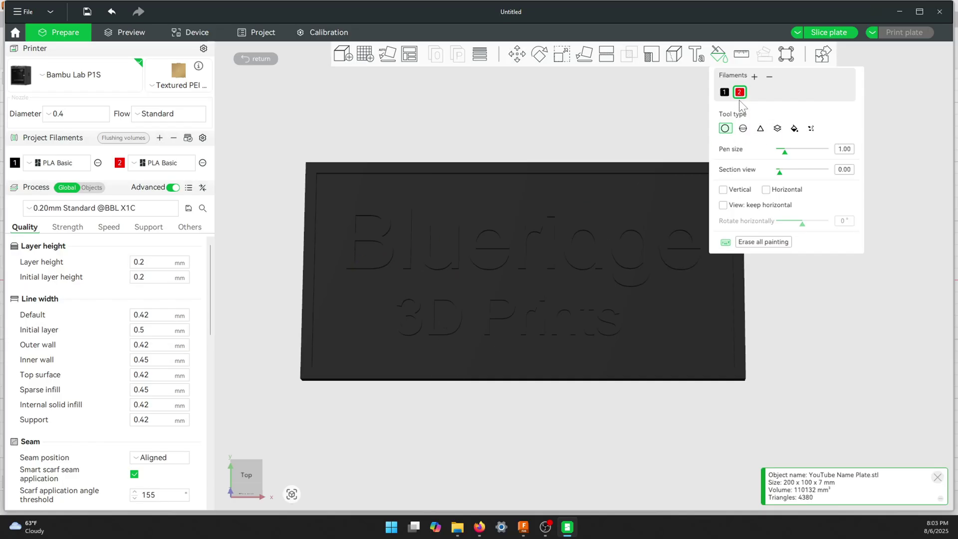
left_click(795, 130)
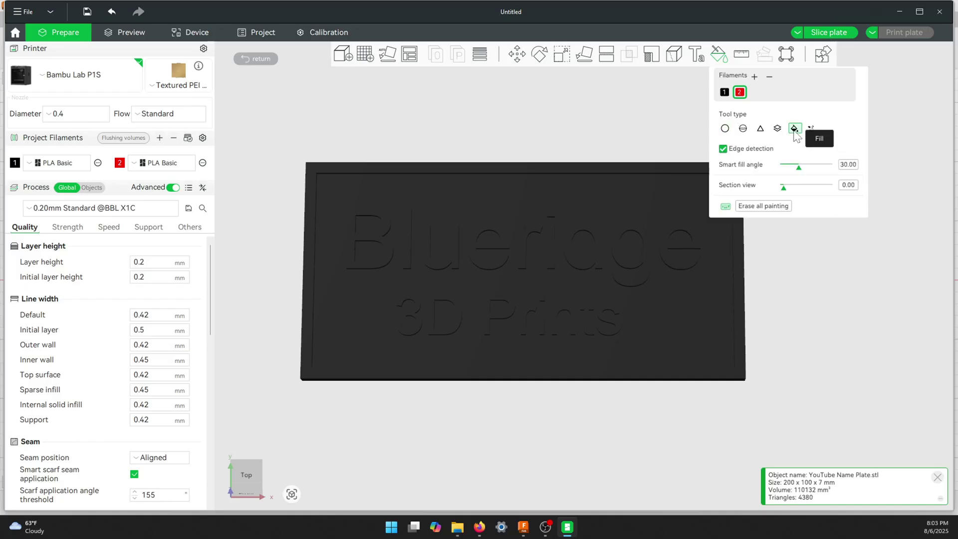
left_click(360, 268)
left_click(408, 260)
left_click(433, 262)
left_click(479, 263)
left_click(523, 262)
left_click(549, 260)
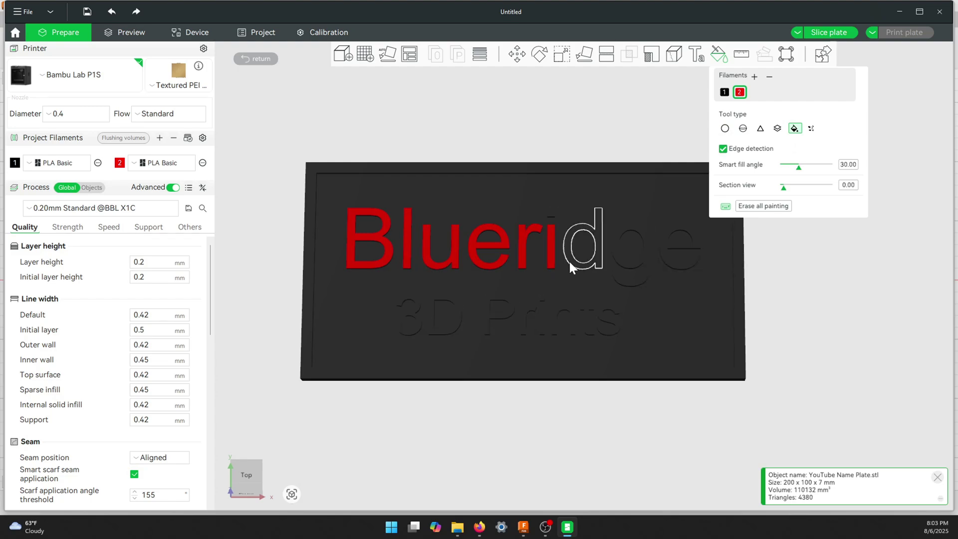
left_click(570, 261)
left_click(622, 262)
left_click(669, 260)
Step: Fill the tops of the 3D Prints letters and the raised rim with red filament 2
left_click(617, 323)
left_click(571, 325)
left_click(541, 326)
left_click(525, 327)
left_click(508, 313)
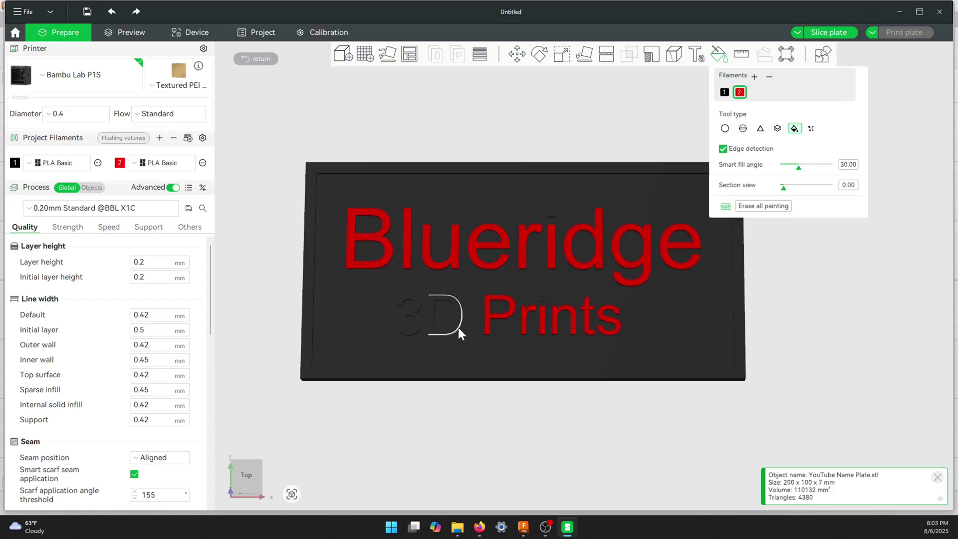
left_click(454, 327)
left_click(414, 331)
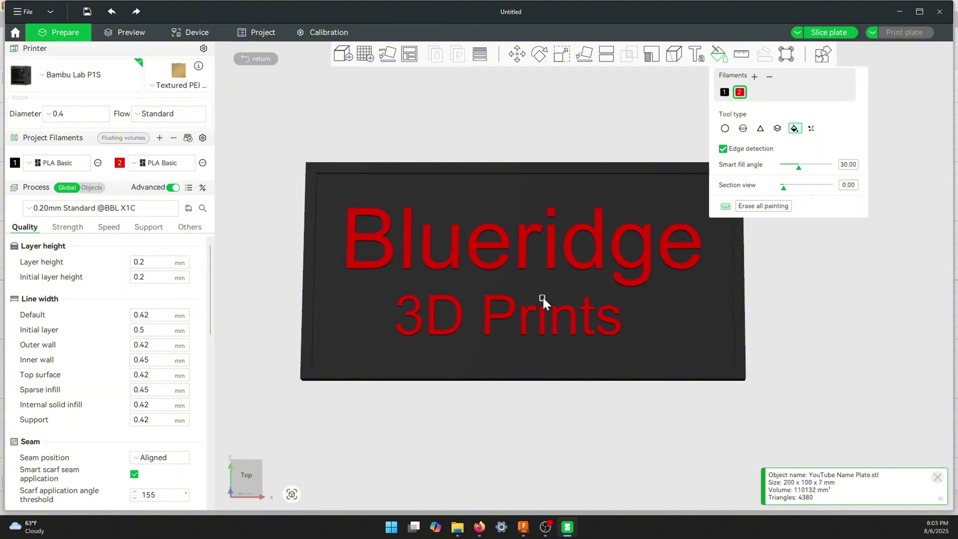
left_click(738, 375)
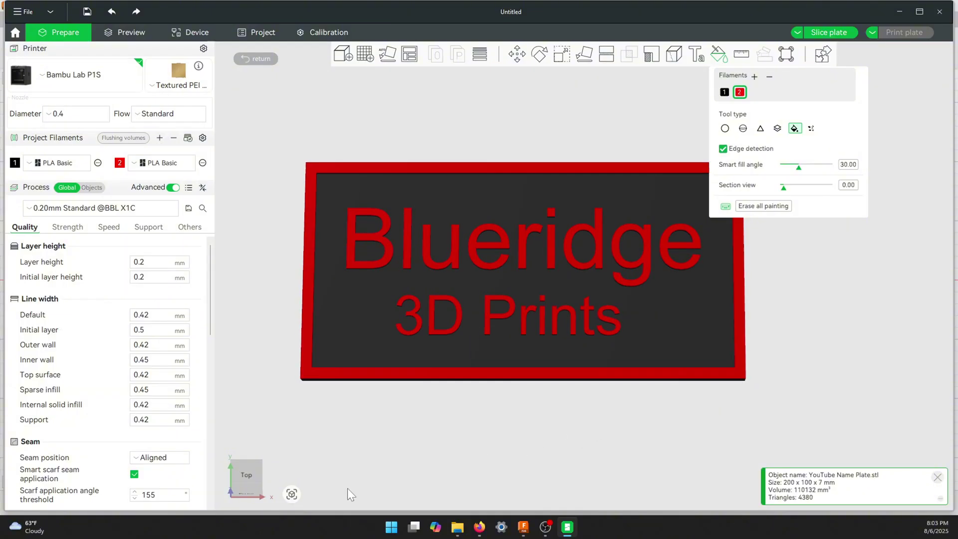
Step: Fill the exposed side walls of the Blueridge and 3D Prints letters with red filament 2, undoing each accidental fill of the recessed face
mouse_move(386, 487)
middle_mouse_down()
mouse_move(364, 472)
mouse_move(412, 460)
middle_mouse_up()
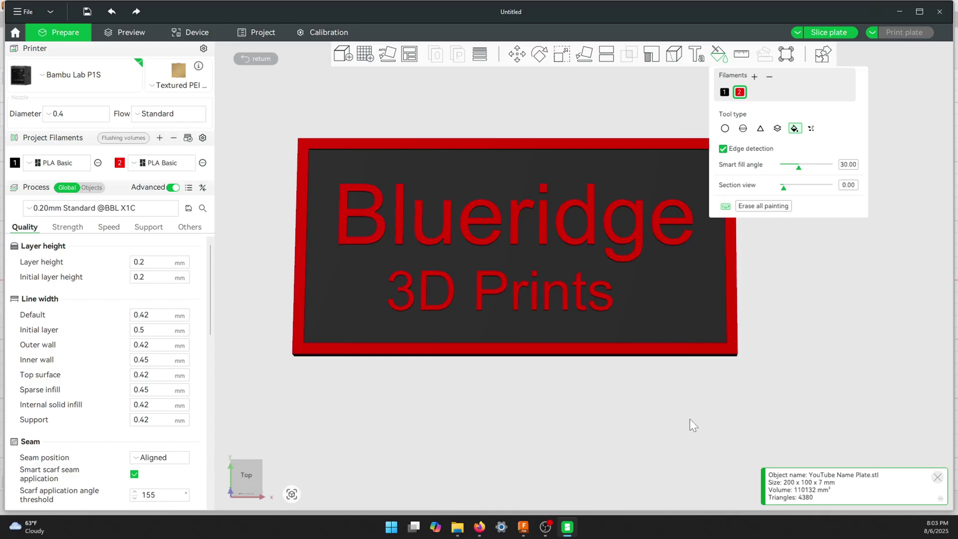
left_click_drag(688, 419, 710, 431)
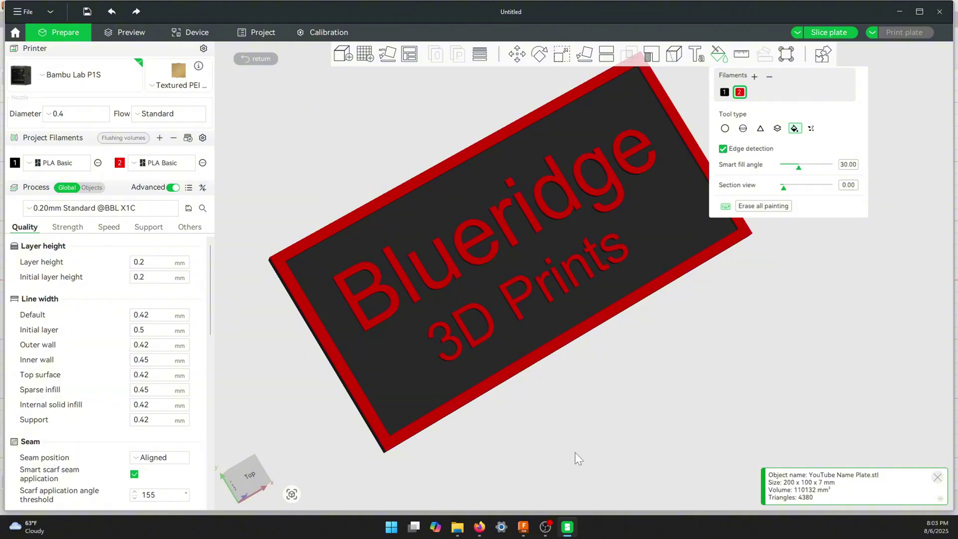
left_click_drag(577, 457, 599, 438)
left_click_drag(534, 375, 507, 348)
scroll(506, 347, "up", 2)
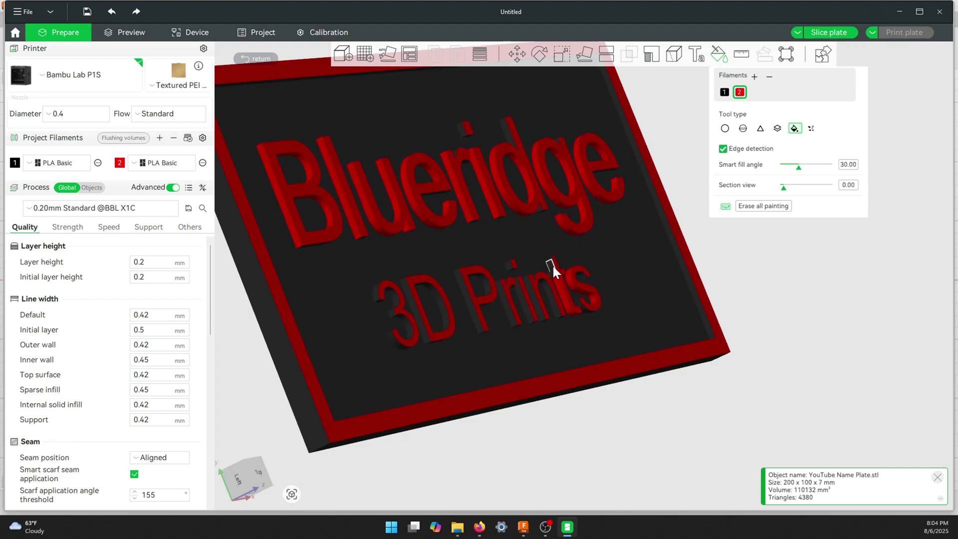
left_click(614, 260)
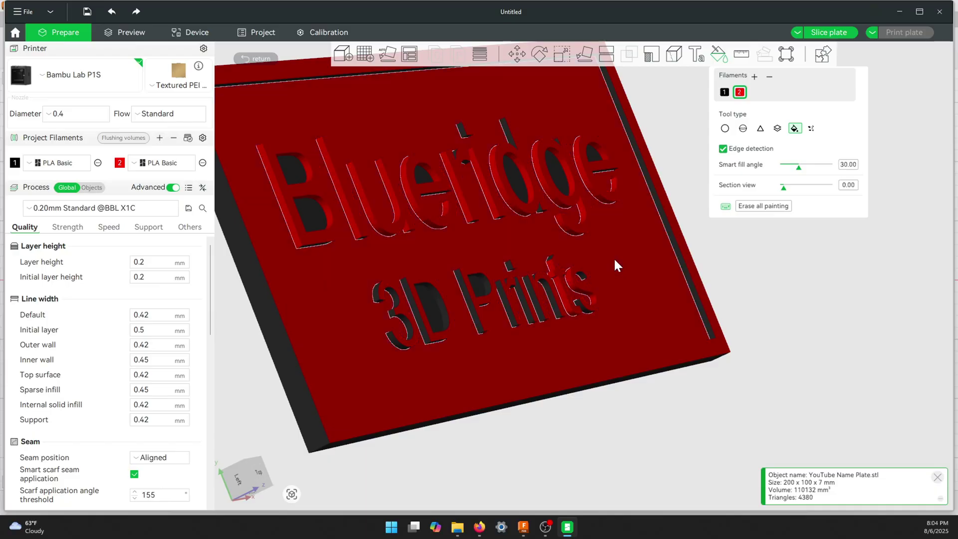
left_click(112, 10)
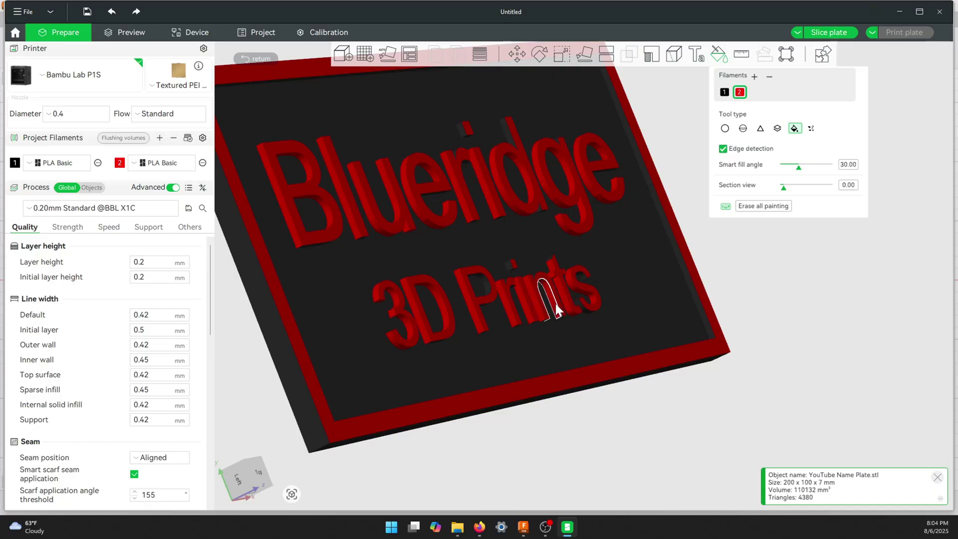
left_click(522, 271)
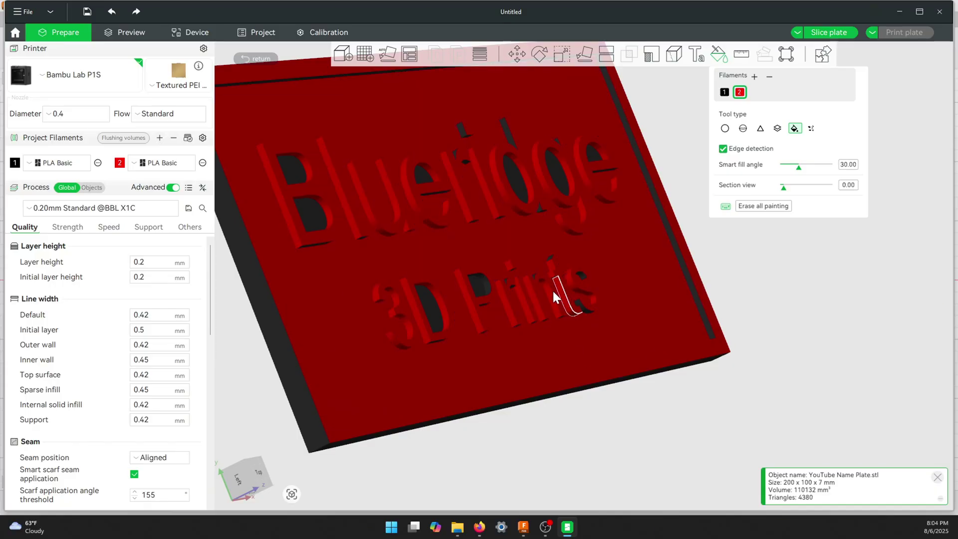
left_click(112, 11)
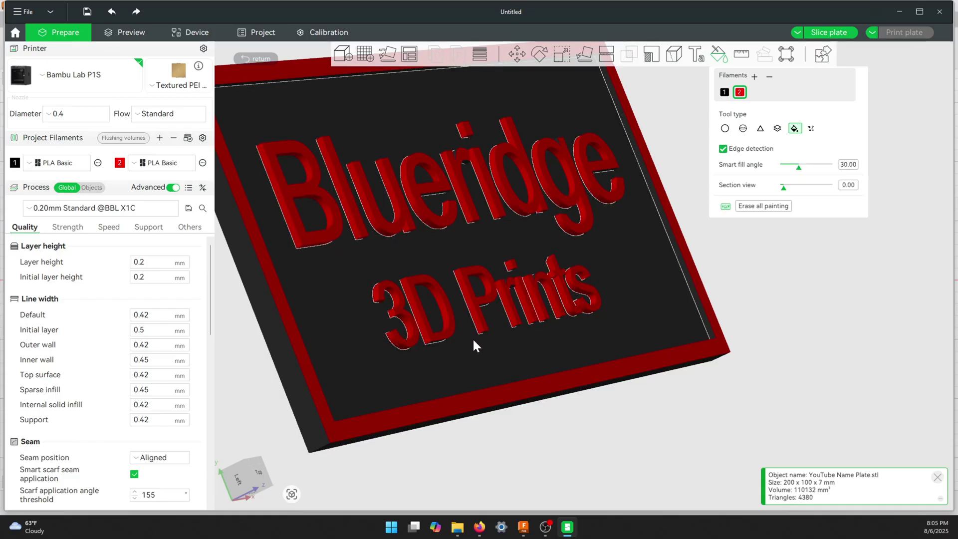
Step: Check the lettering from the other sides, fill its remaining black side walls with red filament 2 and undo the stray fill of the recessed face
mouse_move(574, 450)
left_mouse_down()
mouse_move(584, 453)
mouse_move(549, 386)
left_mouse_up()
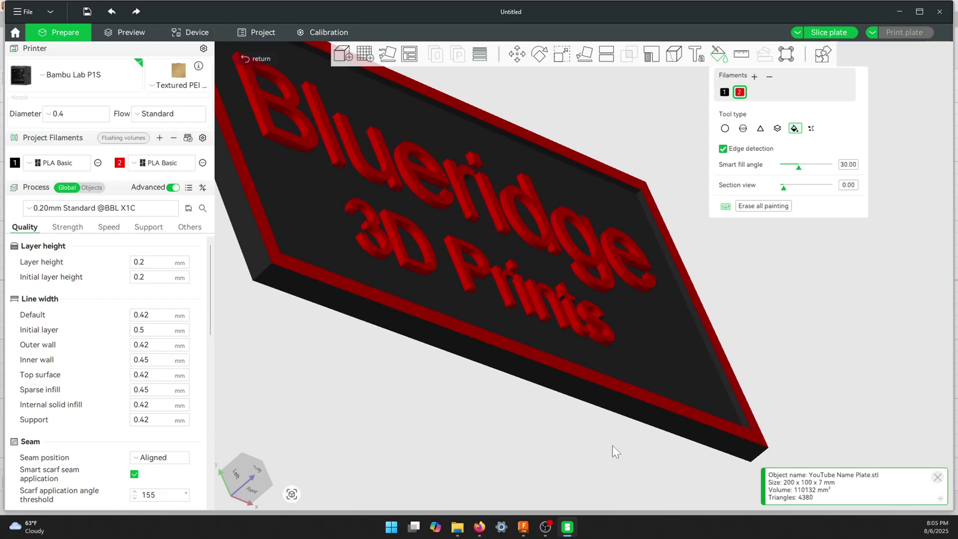
mouse_move(613, 445)
left_mouse_down()
mouse_move(564, 452)
mouse_move(669, 440)
mouse_move(634, 433)
mouse_move(539, 335)
left_mouse_up()
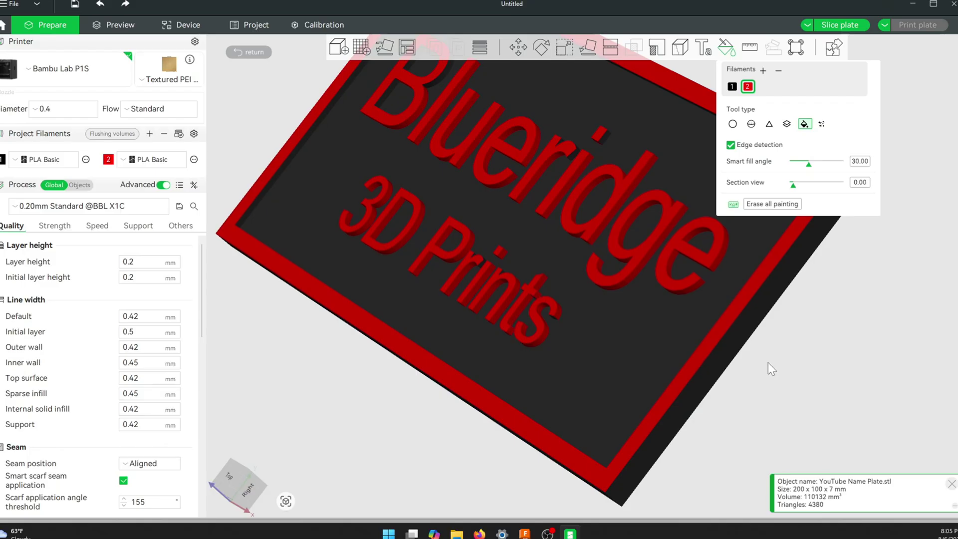
left_click_drag(782, 406, 663, 379)
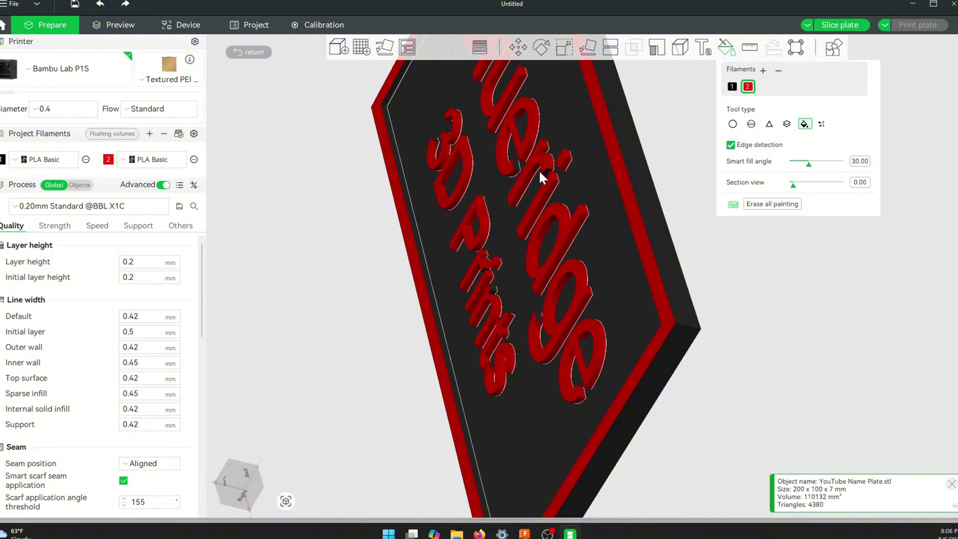
left_click(530, 228)
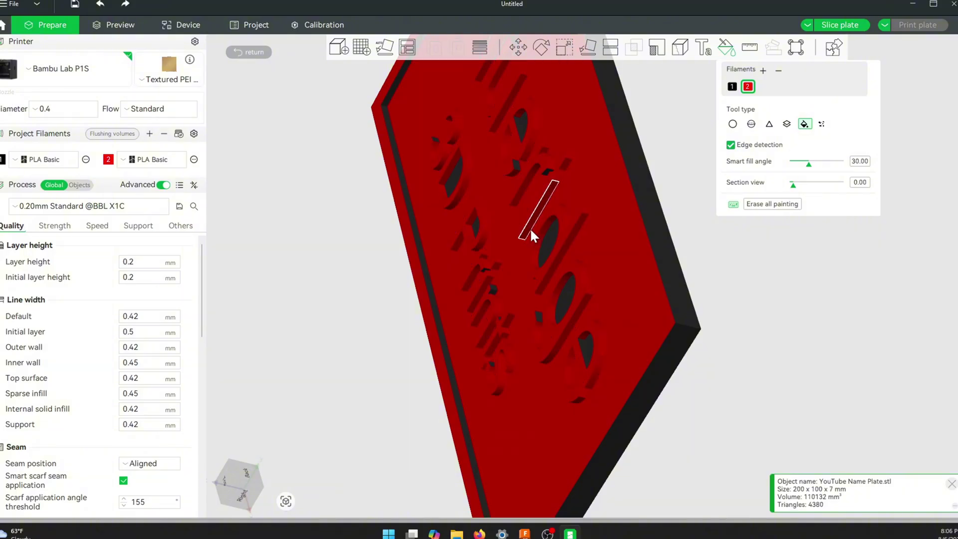
left_click(100, 4)
left_click_drag(609, 310, 739, 367)
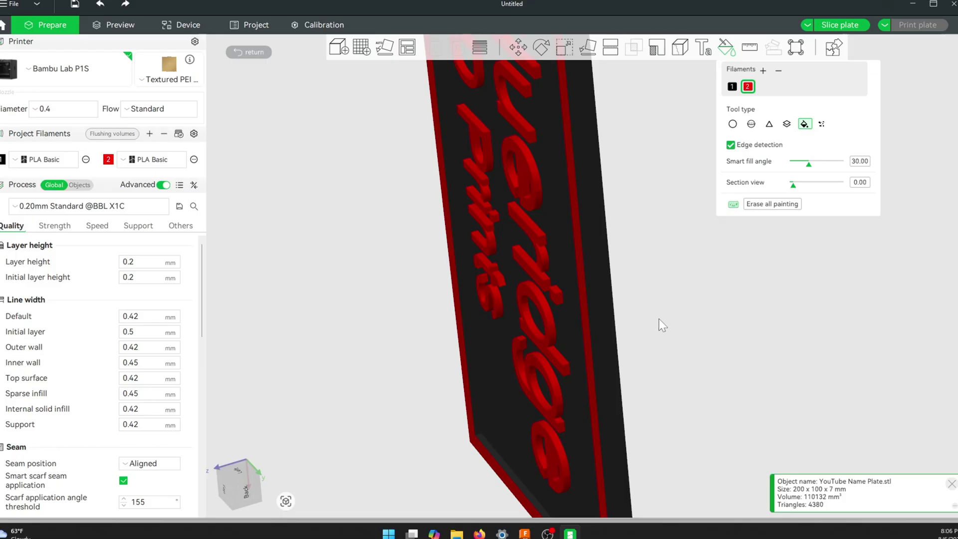
mouse_move(656, 316)
left_mouse_down()
mouse_move(666, 347)
mouse_move(685, 354)
left_mouse_up()
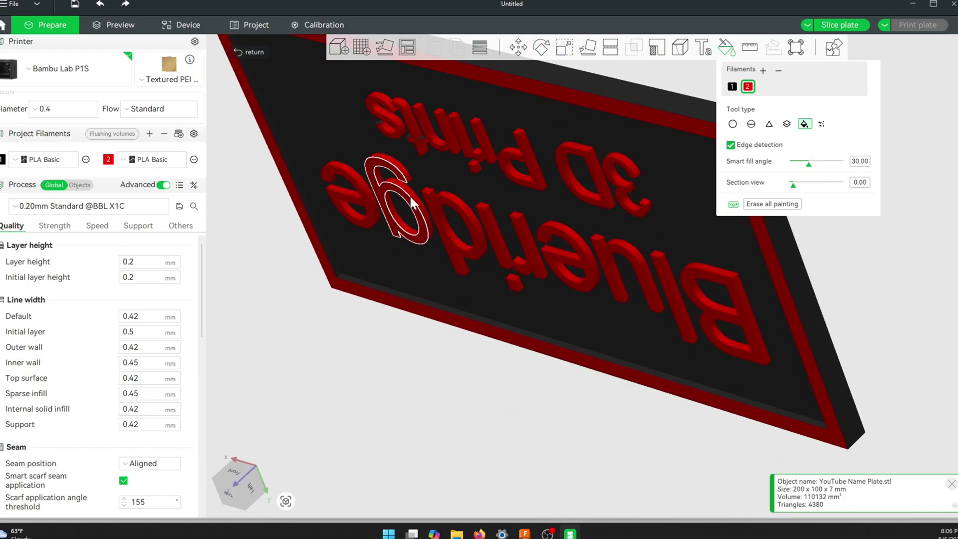
left_click_drag(616, 397, 517, 440)
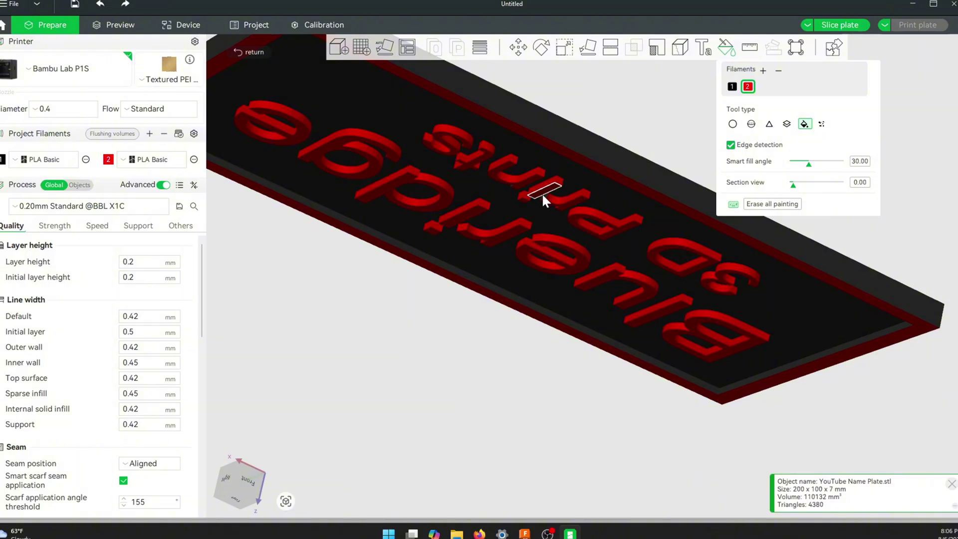
left_click_drag(497, 374, 241, 192)
Step: Leave colour painting and slice the plate with the two-colour name plate for printing
key("Escape")
key("1")
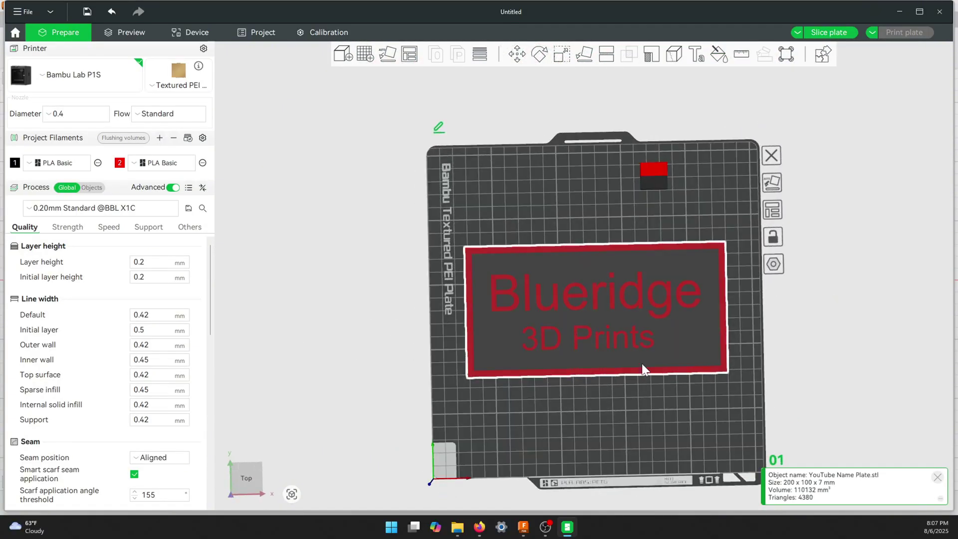
key("ctrl+r")
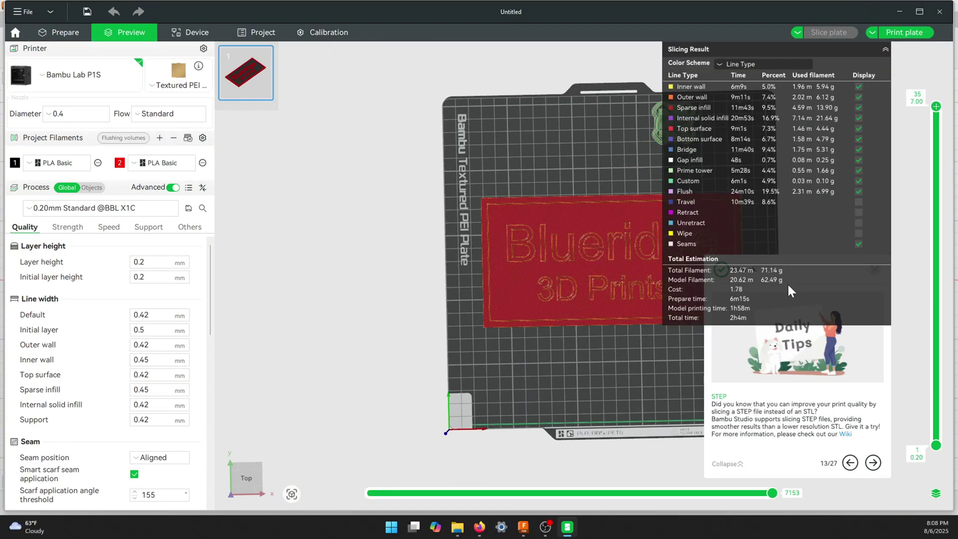